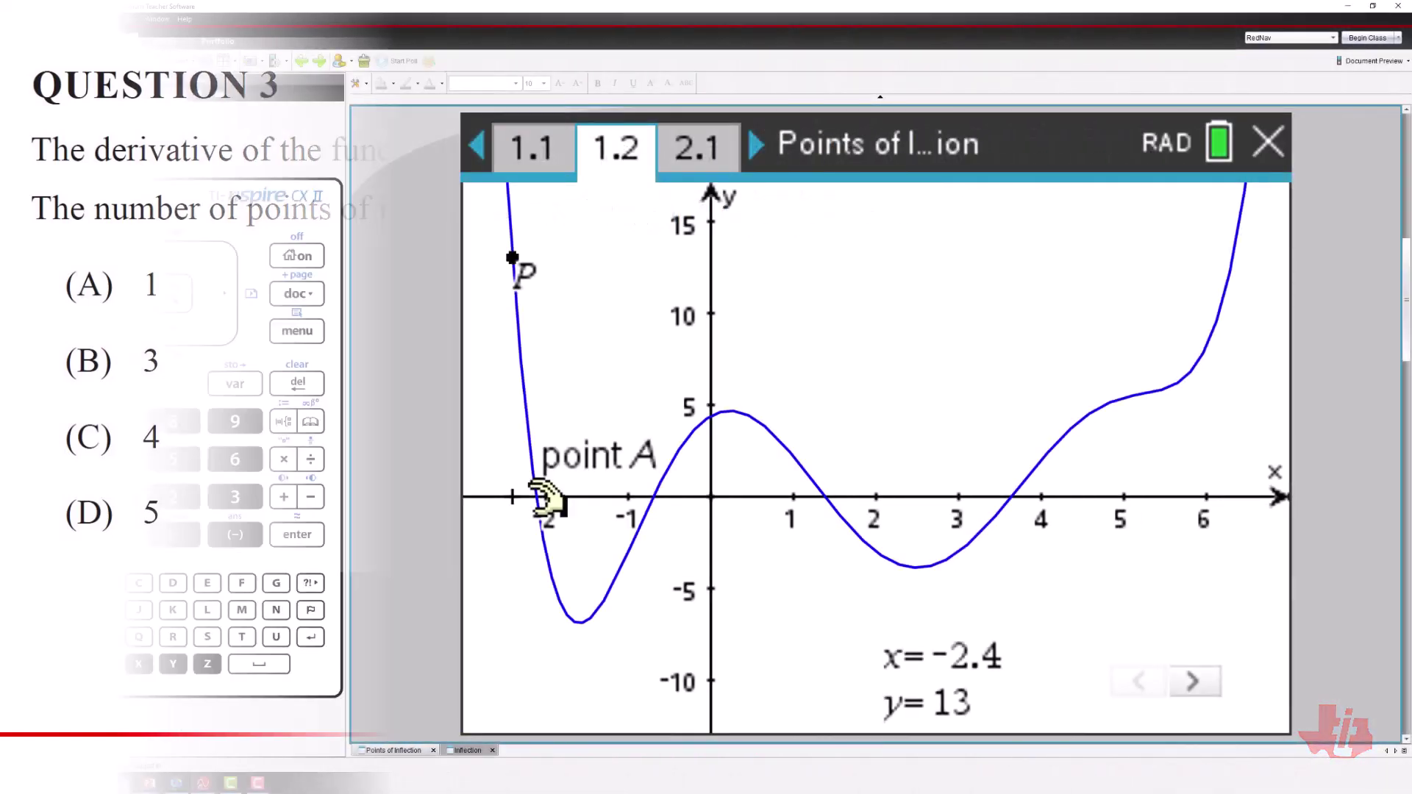
Slide point A to x = 6.4, show the tangent and gradient at P, and slide A back to about x = -1.84
drag(551, 491, 1263, 510)
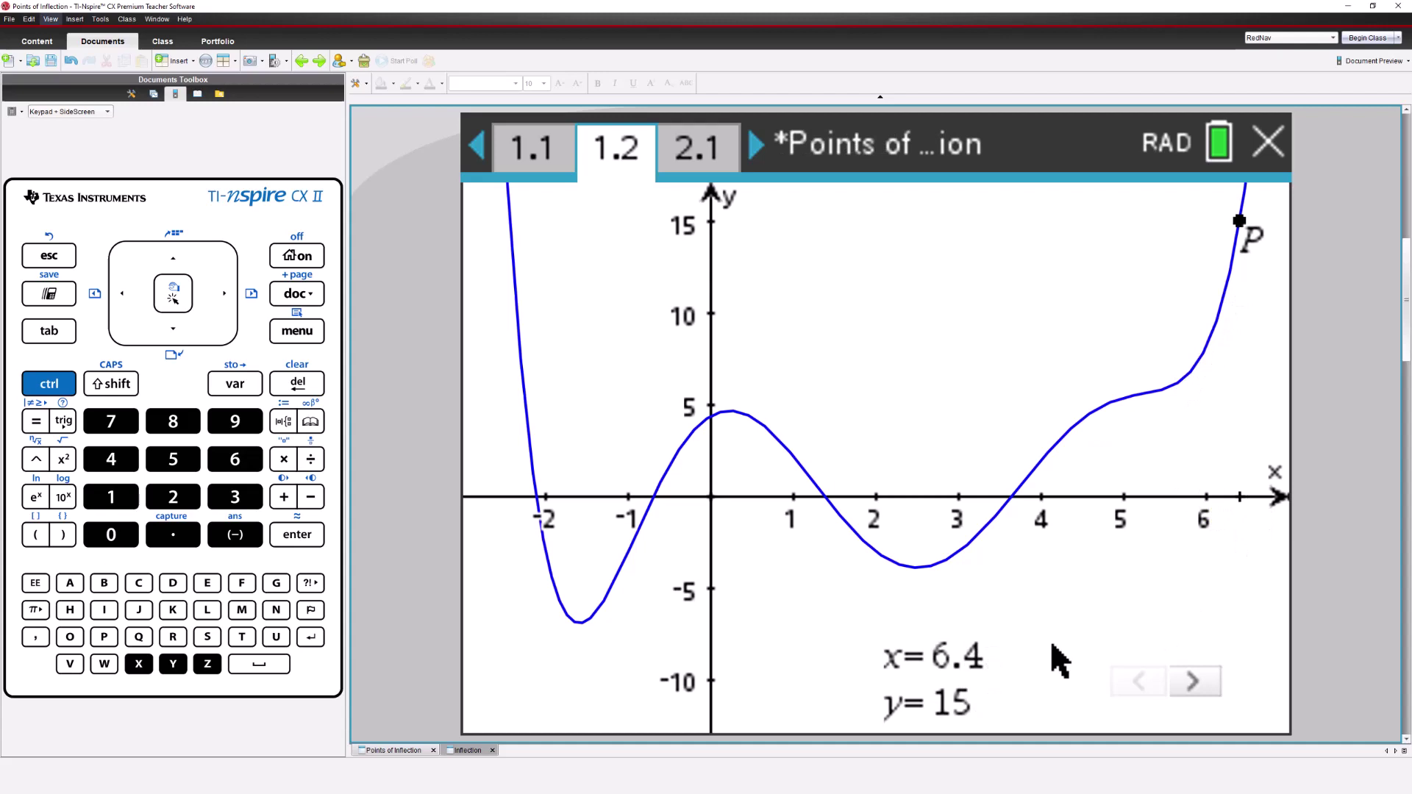
click(1197, 678)
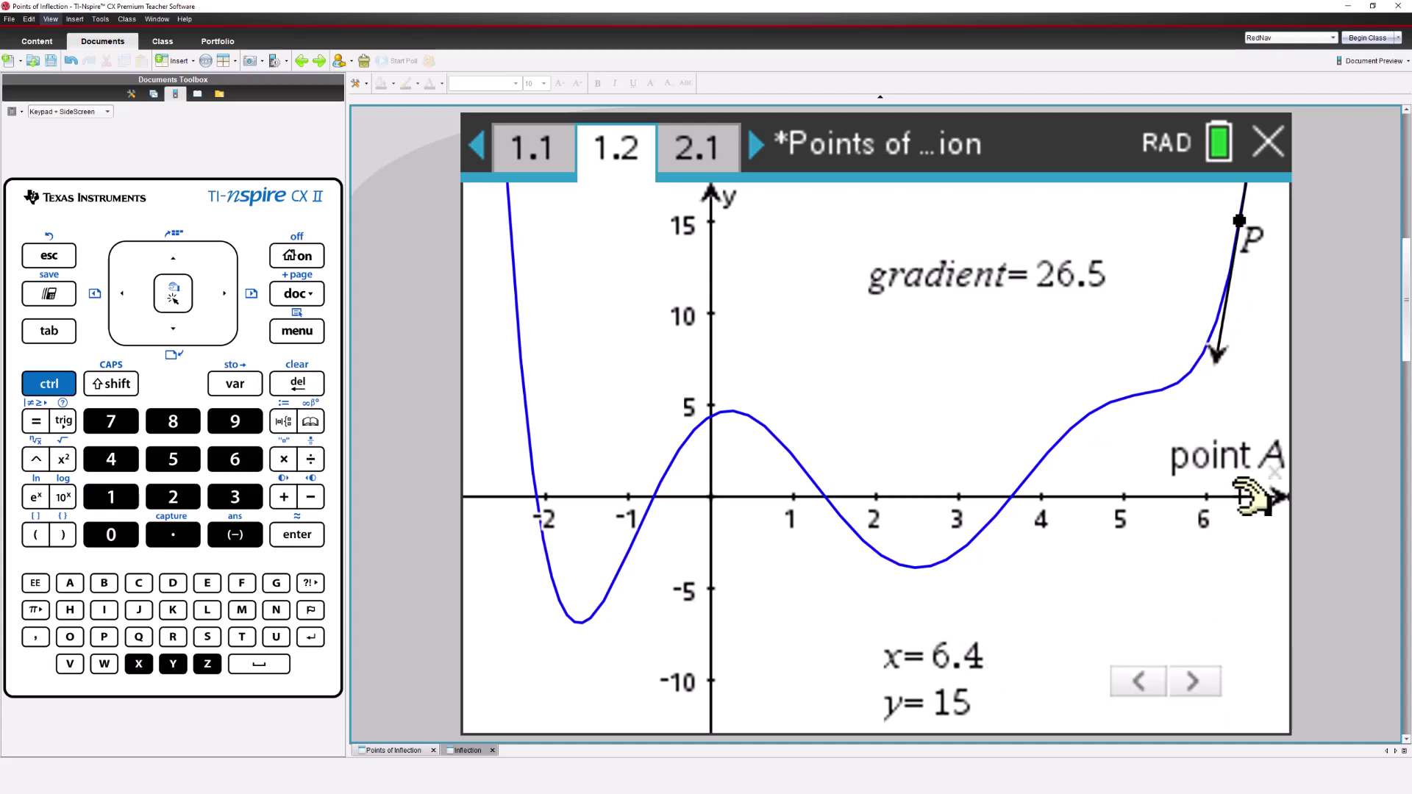
drag(1233, 508, 1038, 589)
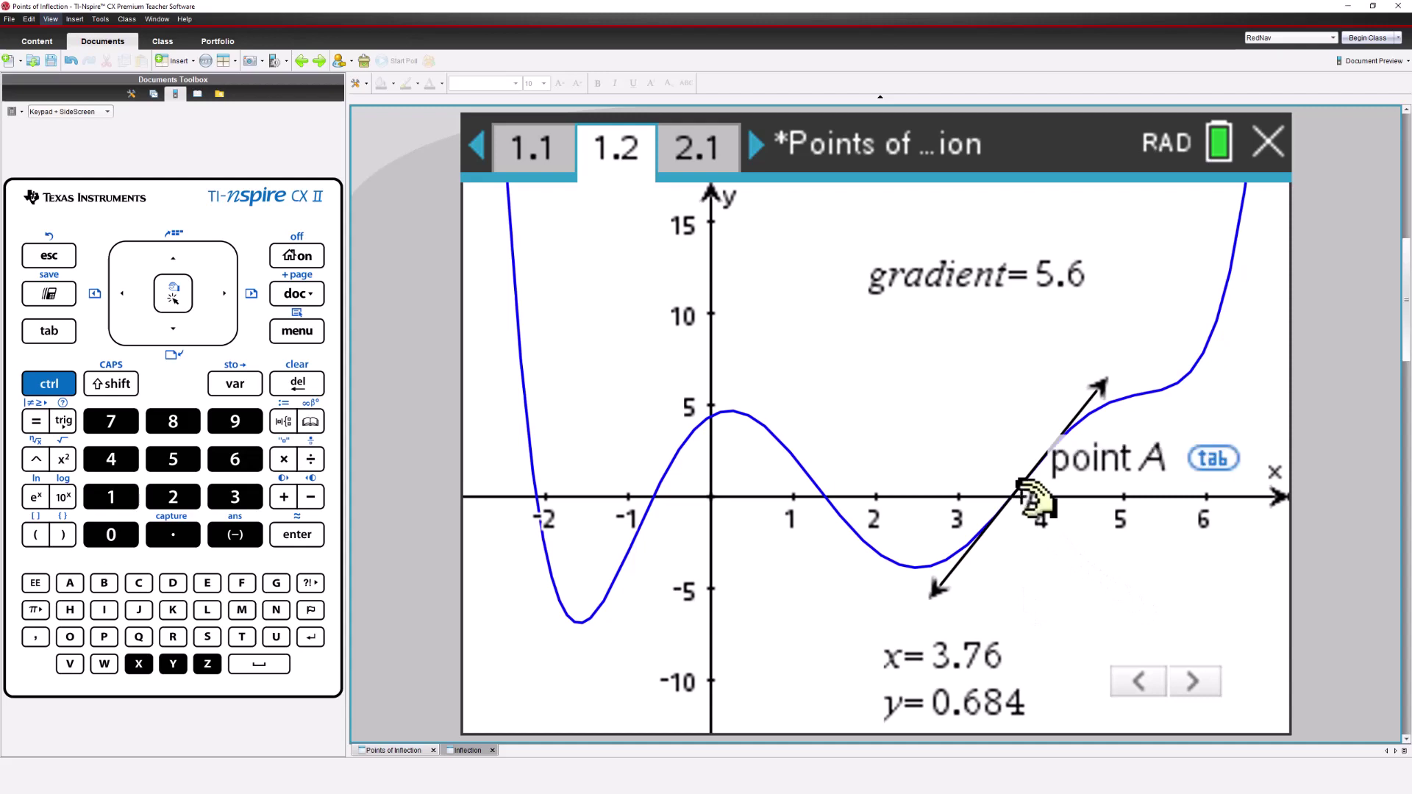
mouse_move(1019, 506)
mouse_down()
mouse_move(712, 520)
mouse_move(568, 498)
mouse_move(732, 500)
mouse_move(581, 500)
mouse_up()
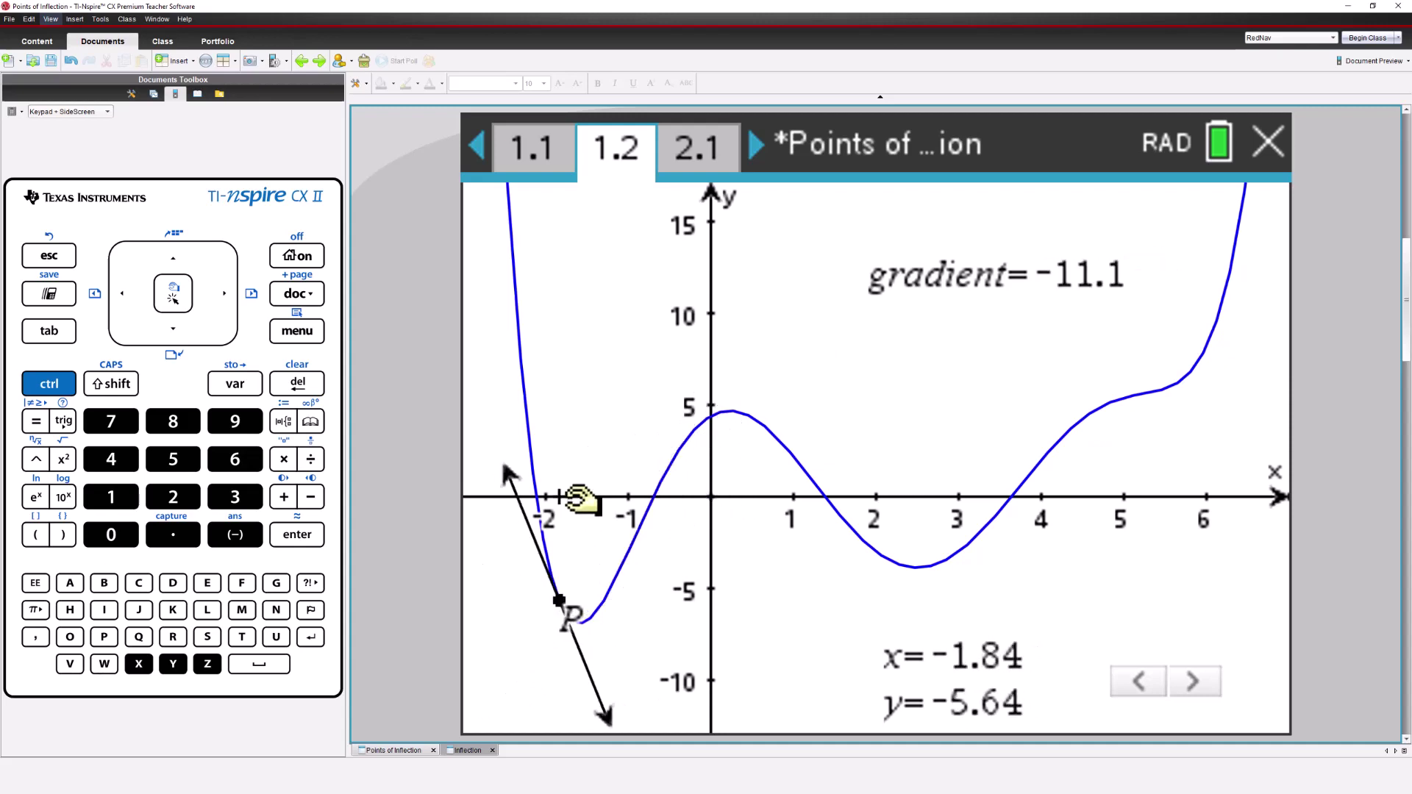
Show the point plotting the gradient value and its red derivative trace, sliding point A to about x = -1.68
click(1195, 684)
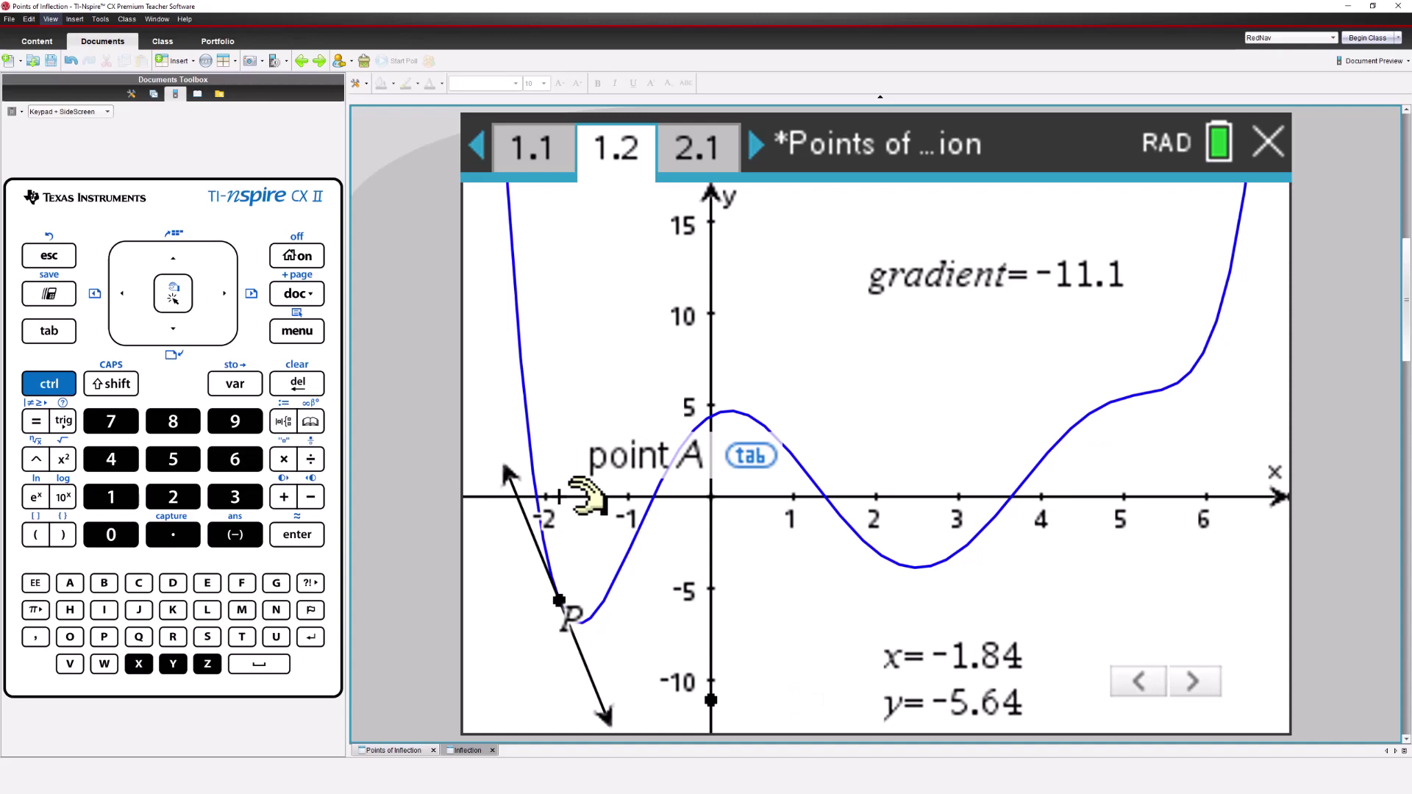
drag(592, 498, 572, 544)
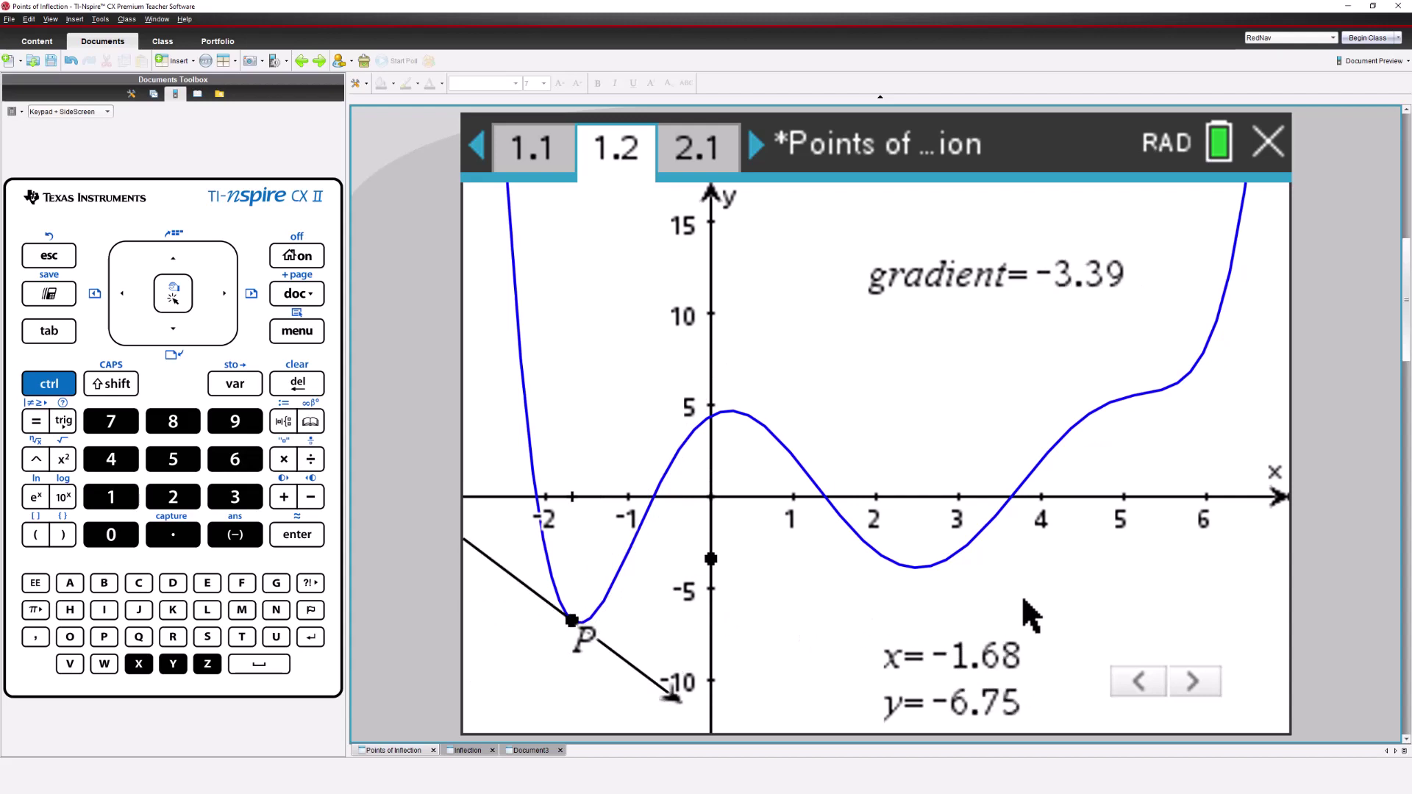
click(1192, 688)
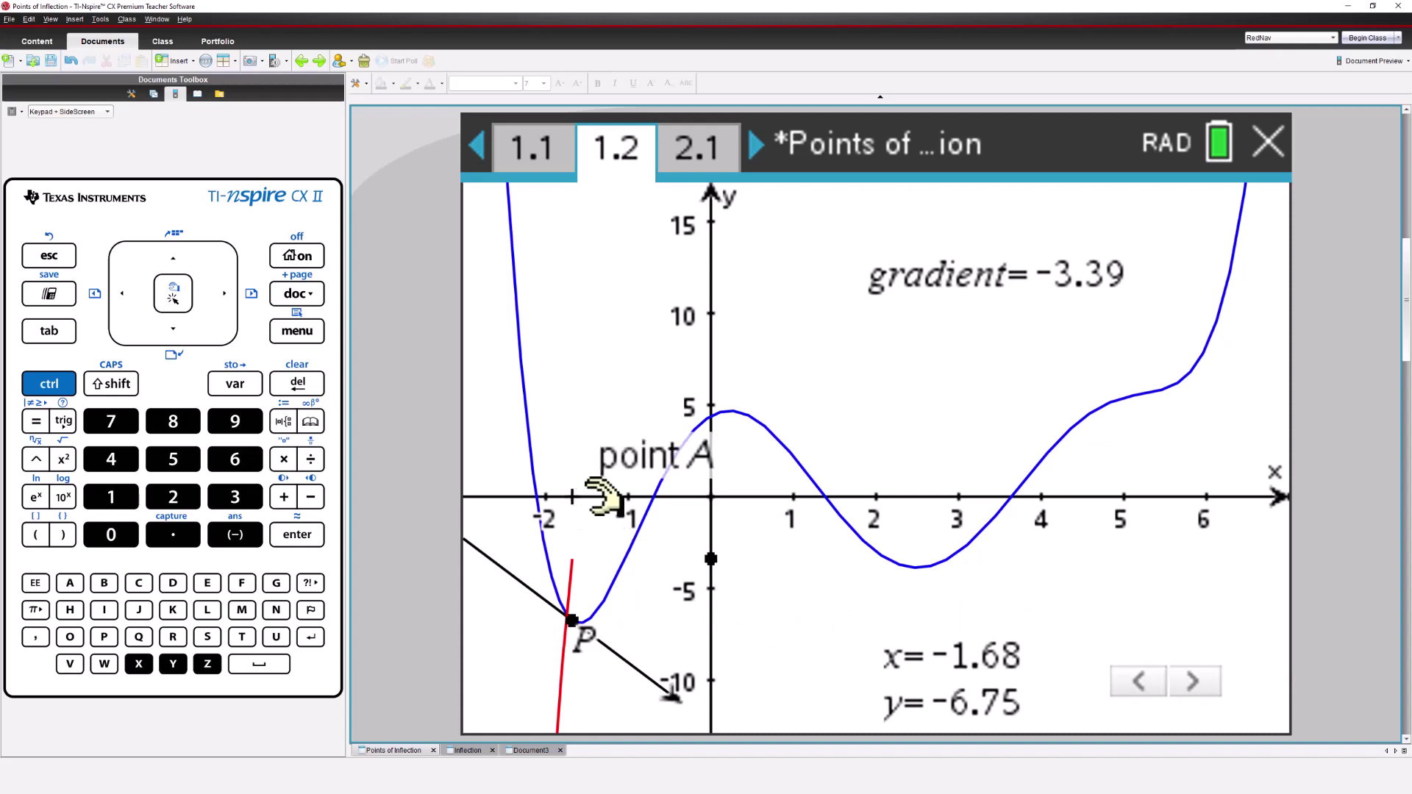
mouse_move(603, 494)
mouse_down()
mouse_move(1090, 483)
mouse_move(1273, 498)
mouse_move(587, 500)
mouse_up()
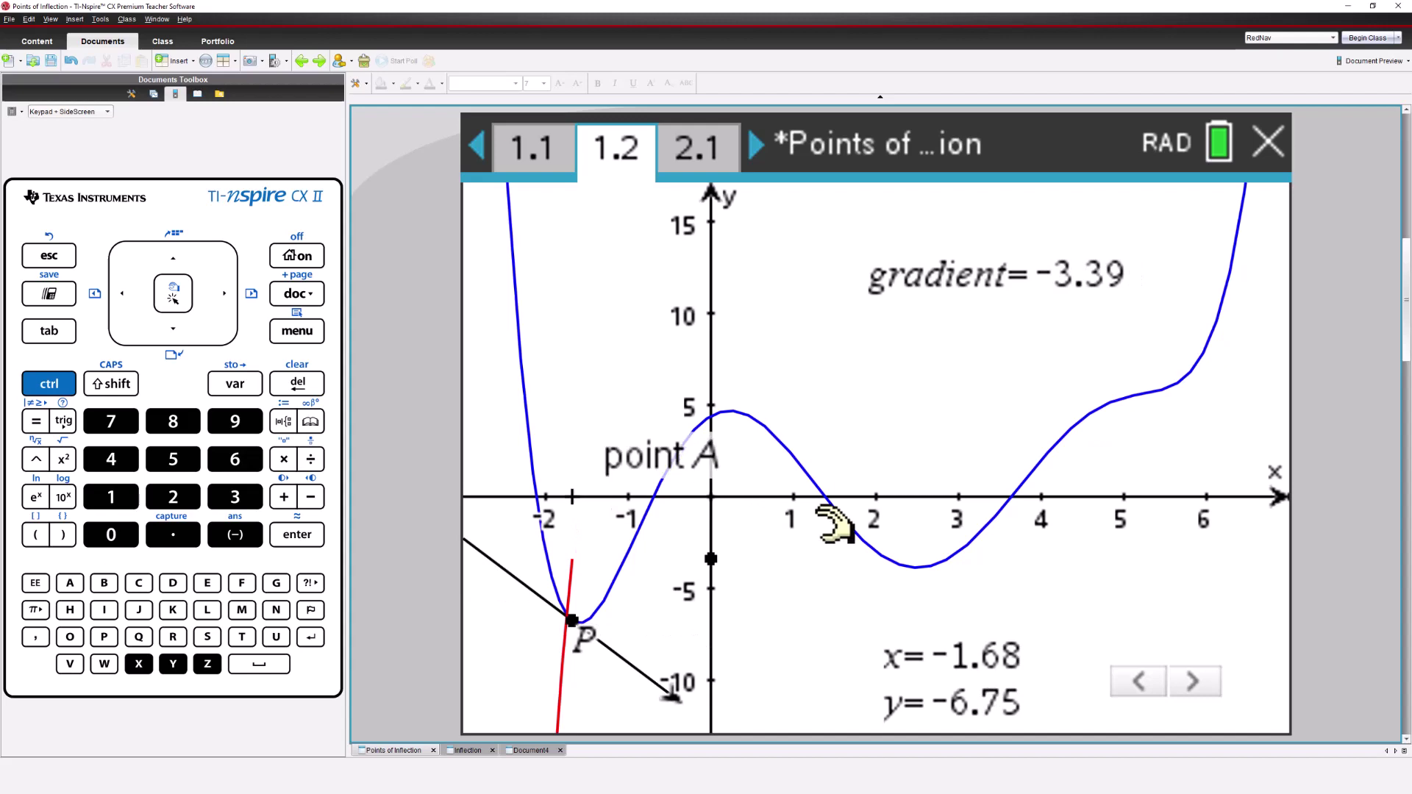
Show the 2nd Derivative stage and slide point A to about x = 6.21 to trace the first and second derivative curves
click(1193, 678)
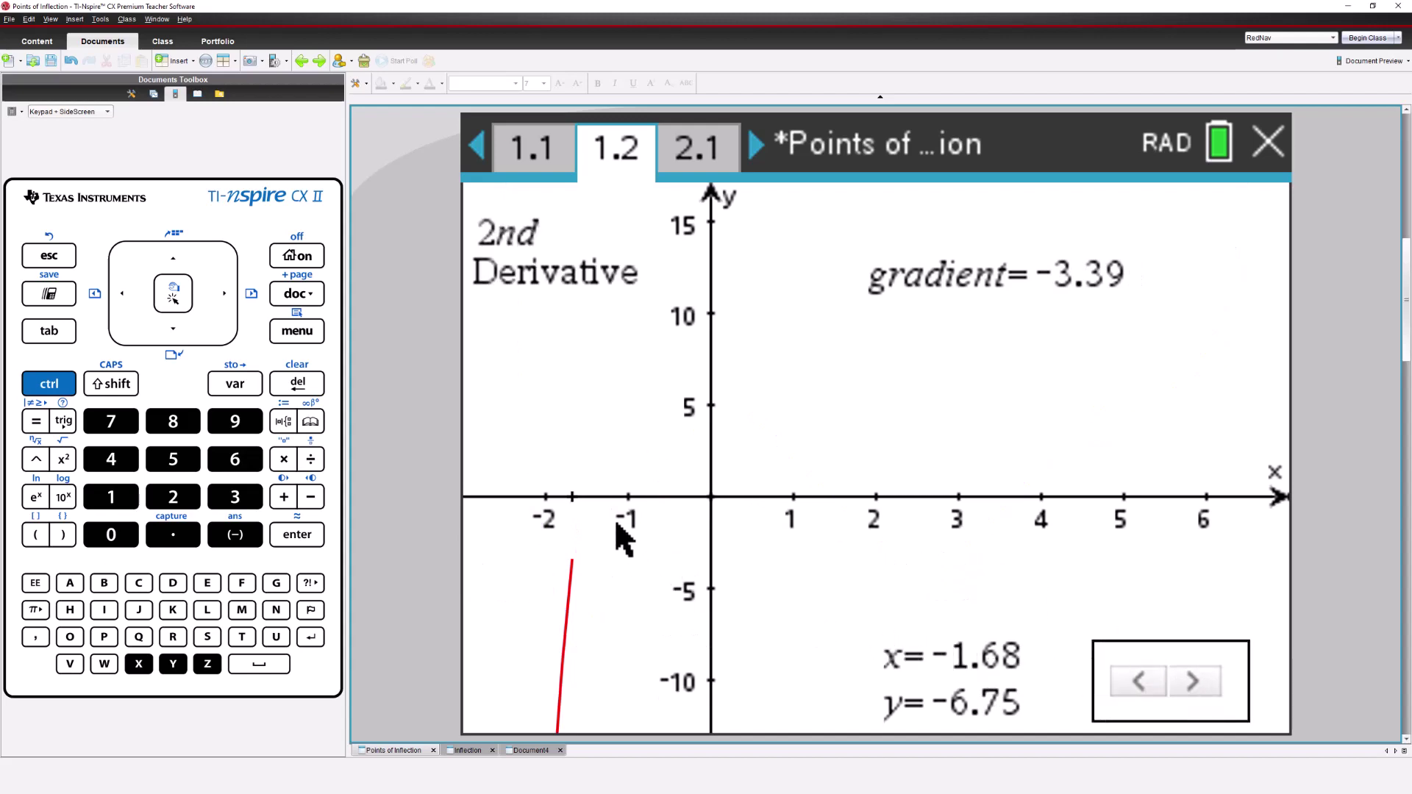
drag(583, 495, 601, 497)
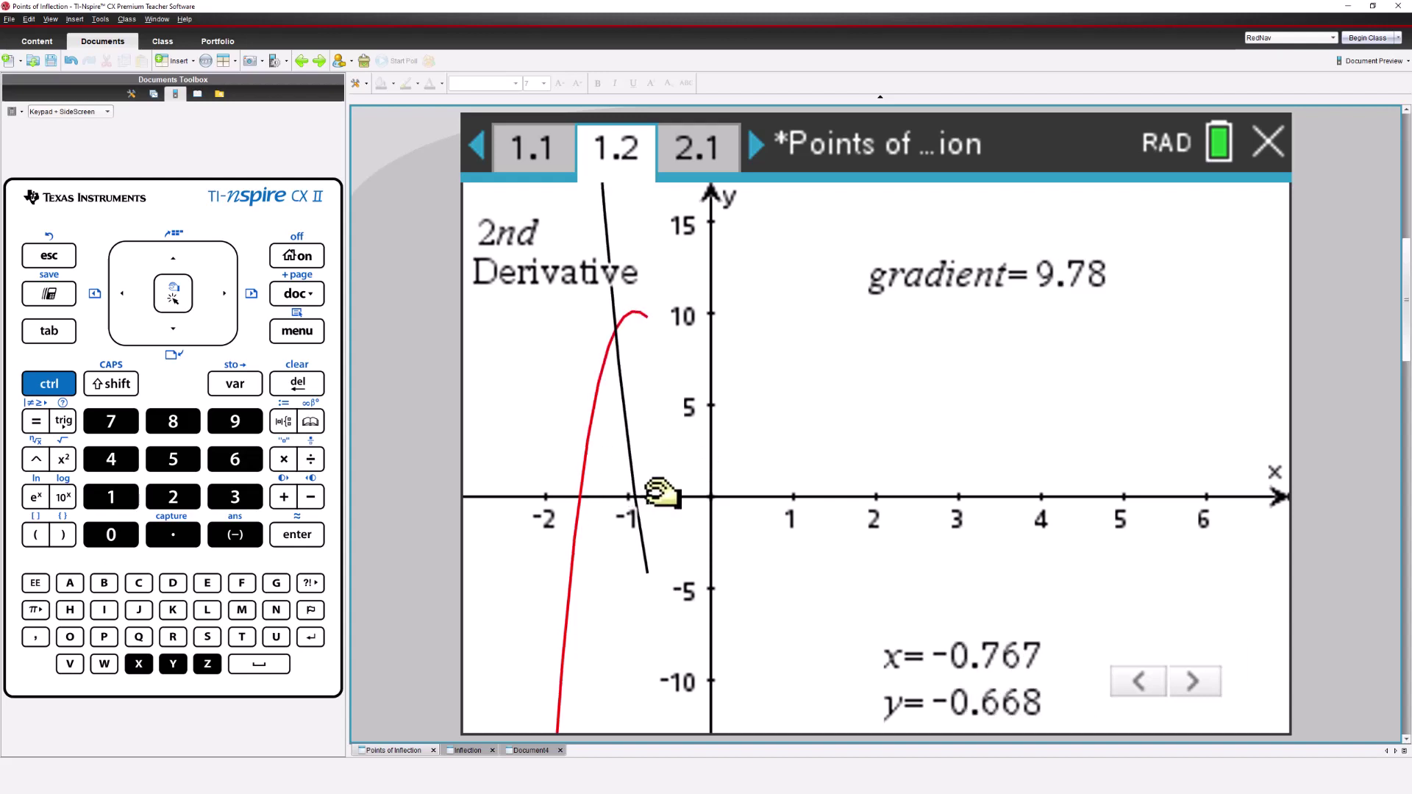
drag(666, 495, 833, 505)
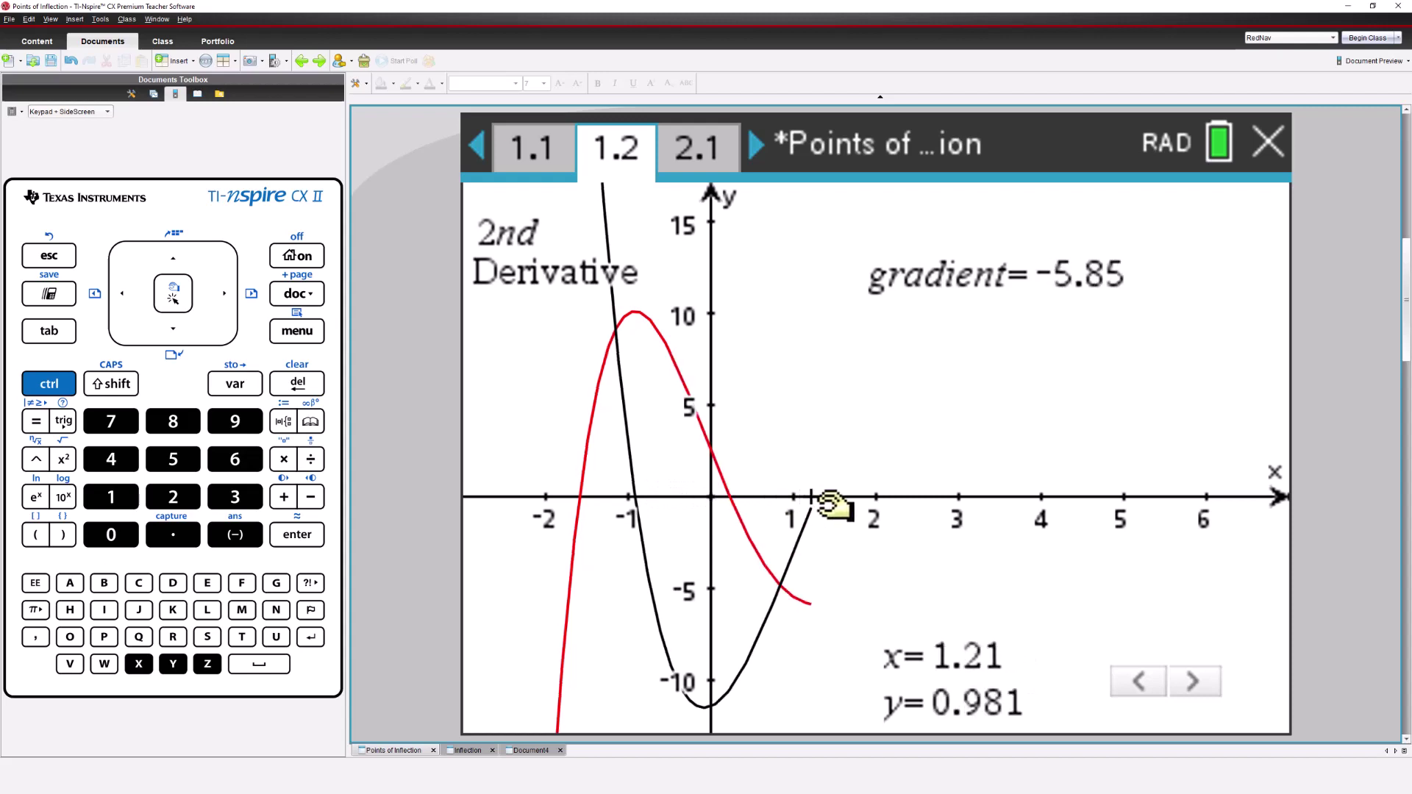
drag(831, 505, 1251, 520)
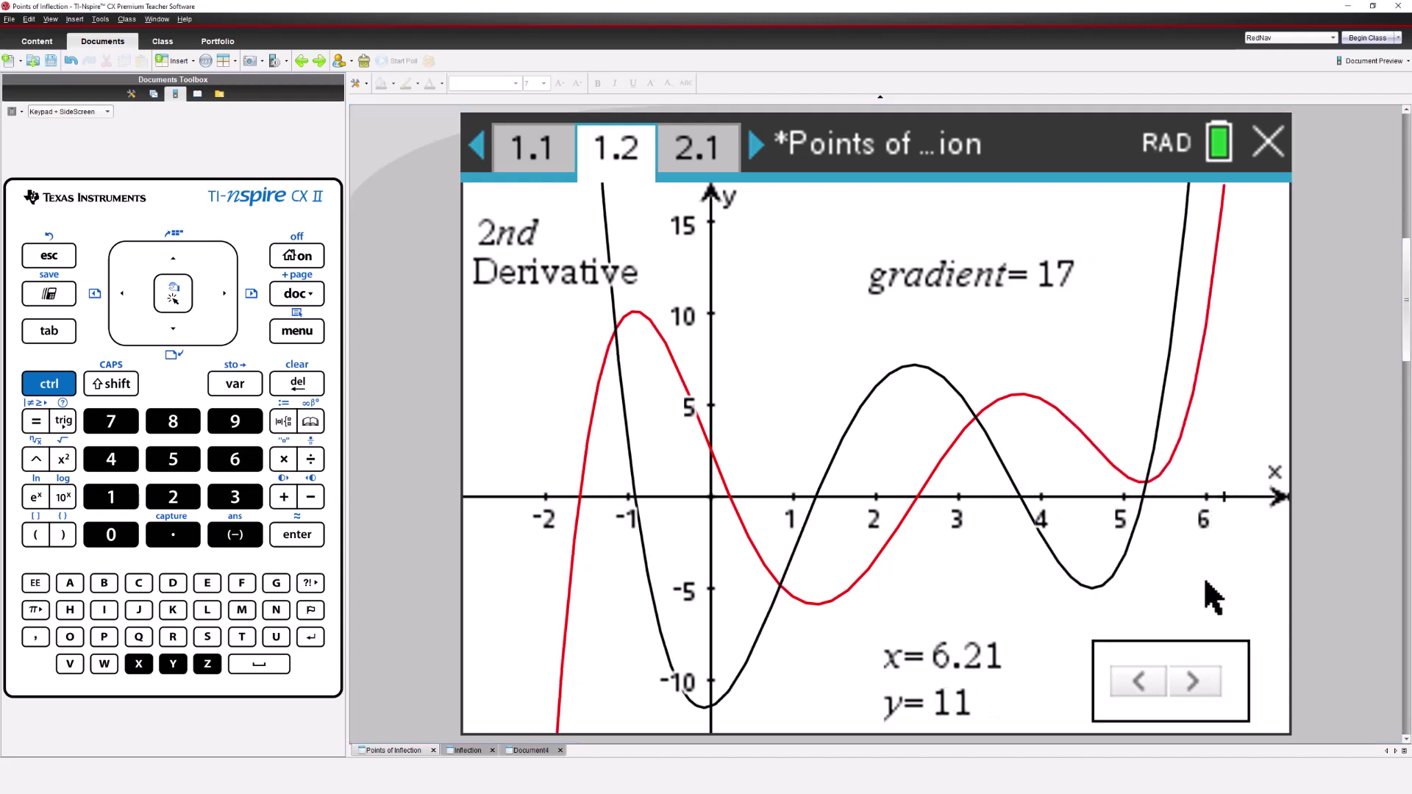
Overlay the original function as a dashed curve and retrace both derivatives by sweeping point A back and across to about x = 6.56
click(1195, 683)
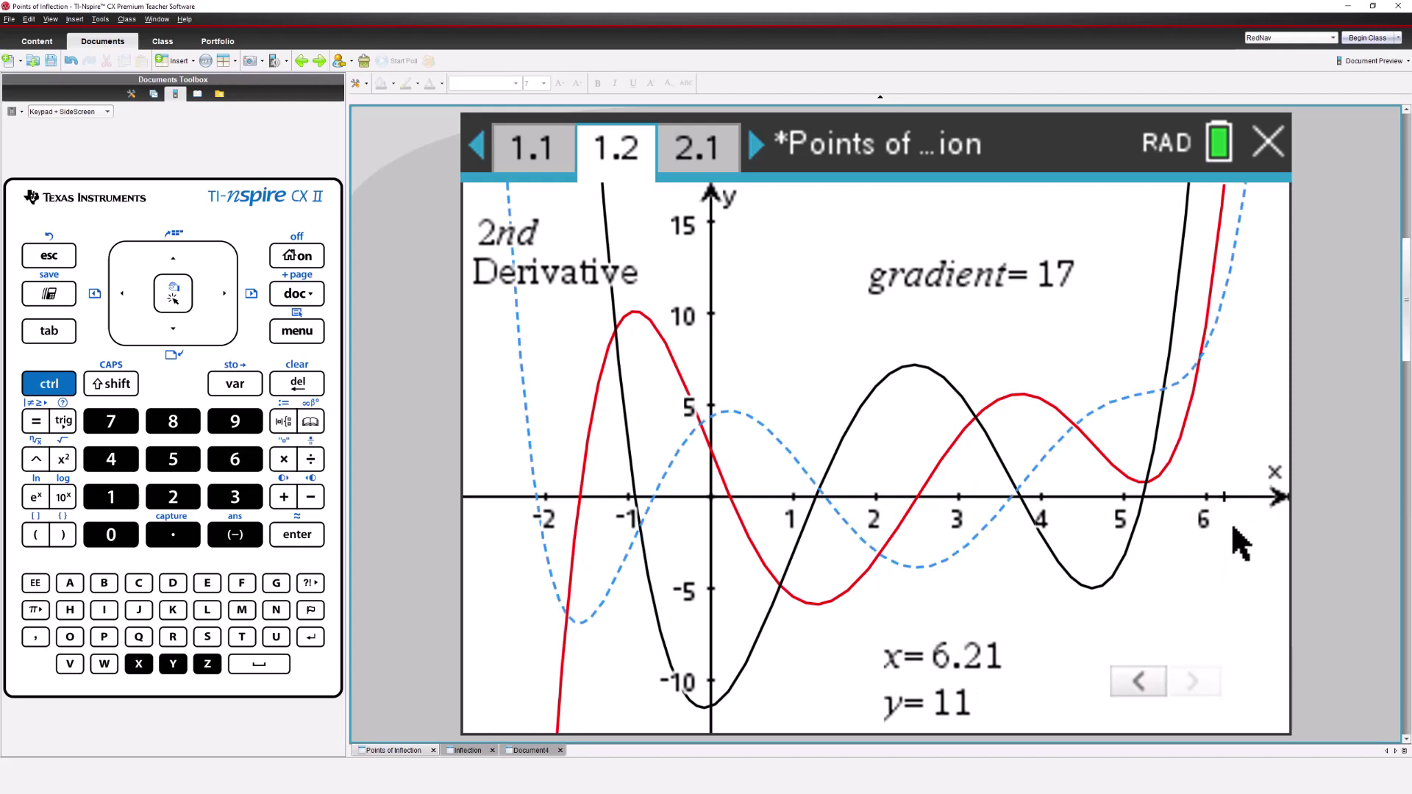
drag(1240, 500, 701, 499)
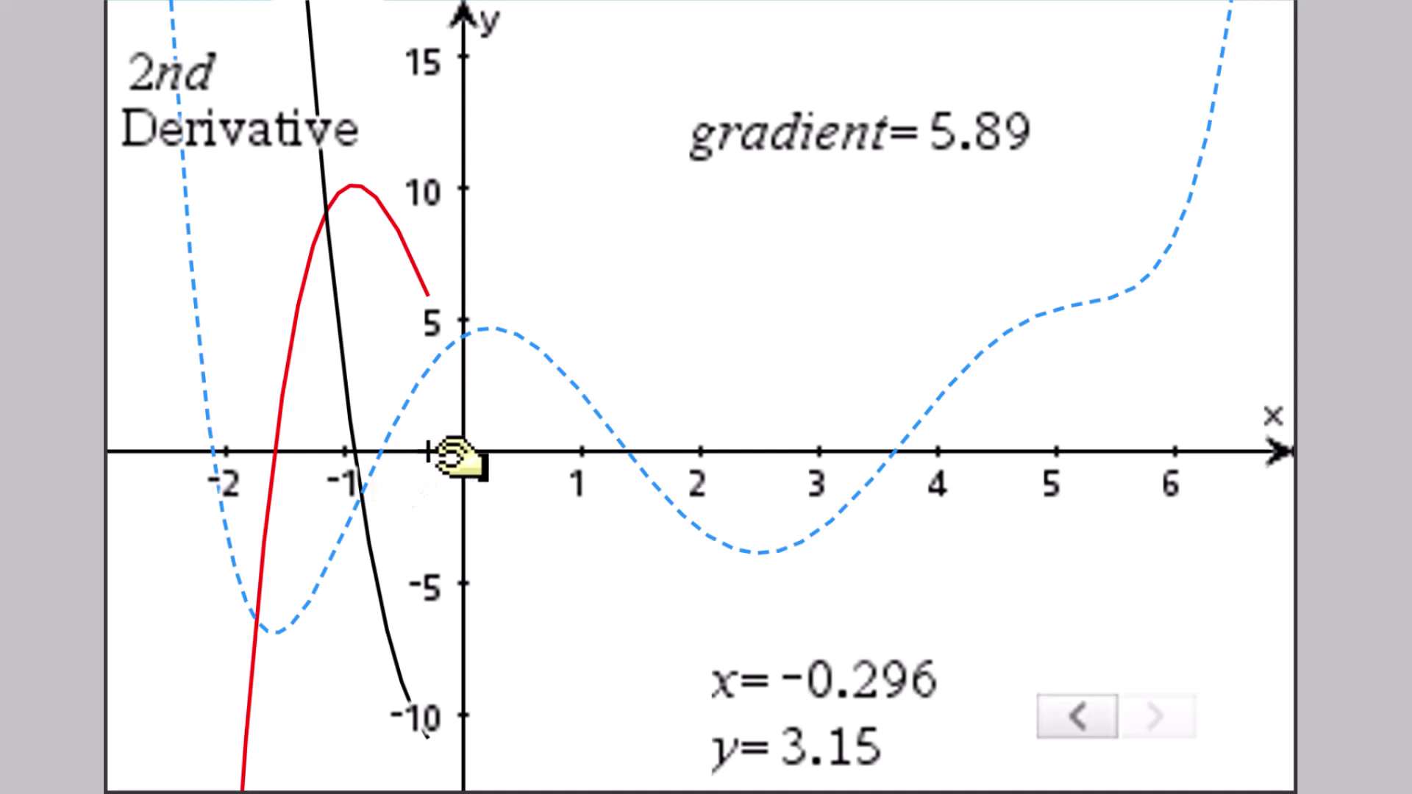
drag(456, 458, 695, 465)
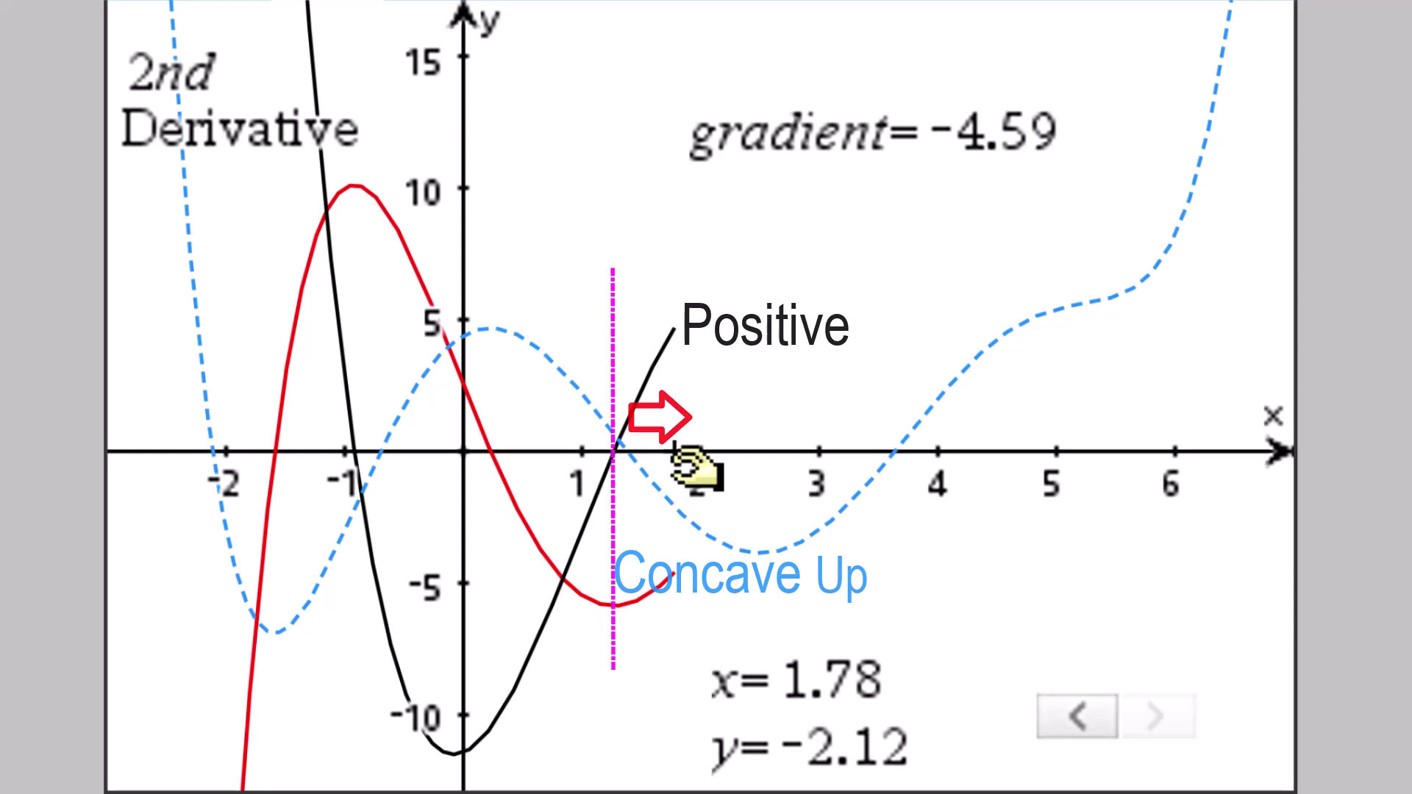
mouse_move(694, 471)
mouse_down()
mouse_move(820, 467)
mouse_move(802, 462)
mouse_up()
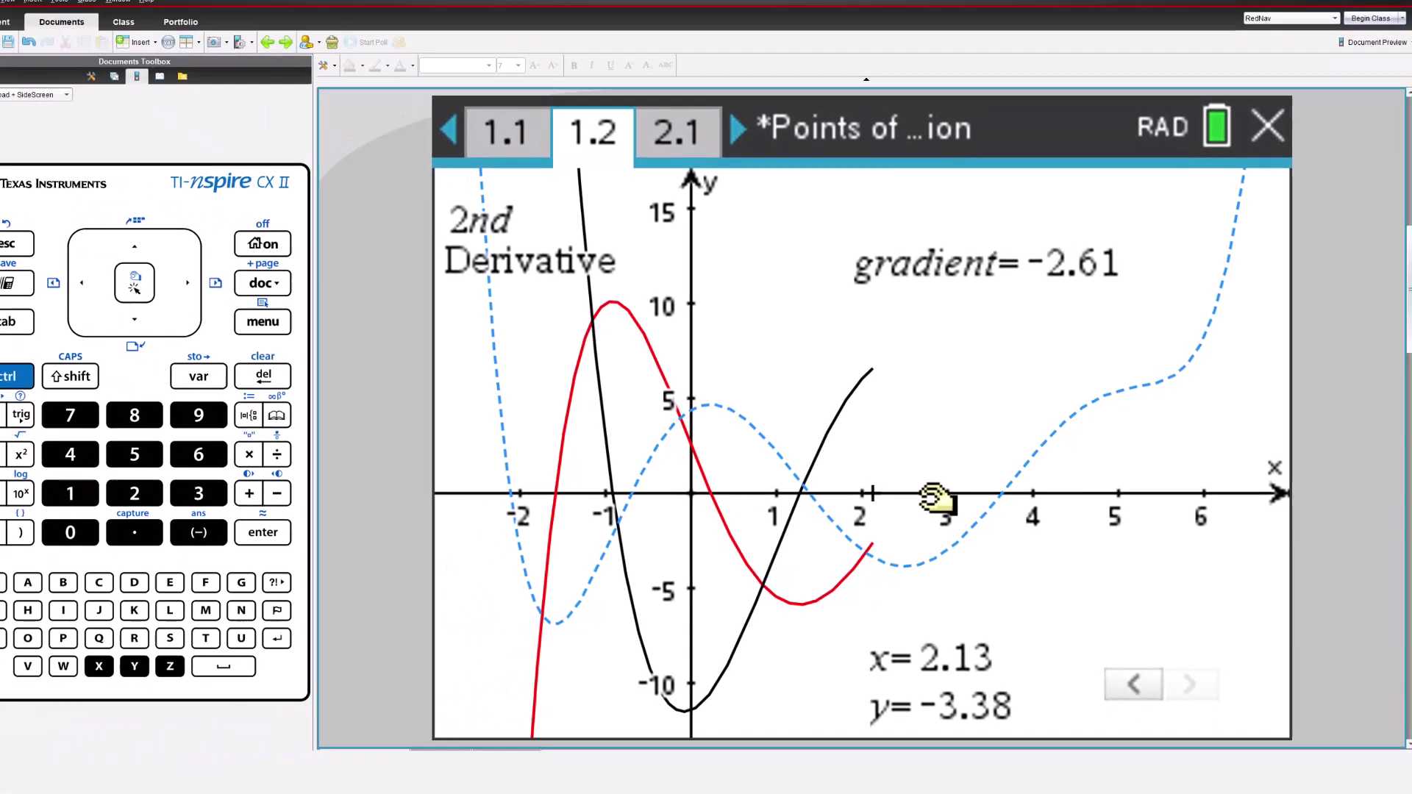
drag(934, 500, 1276, 512)
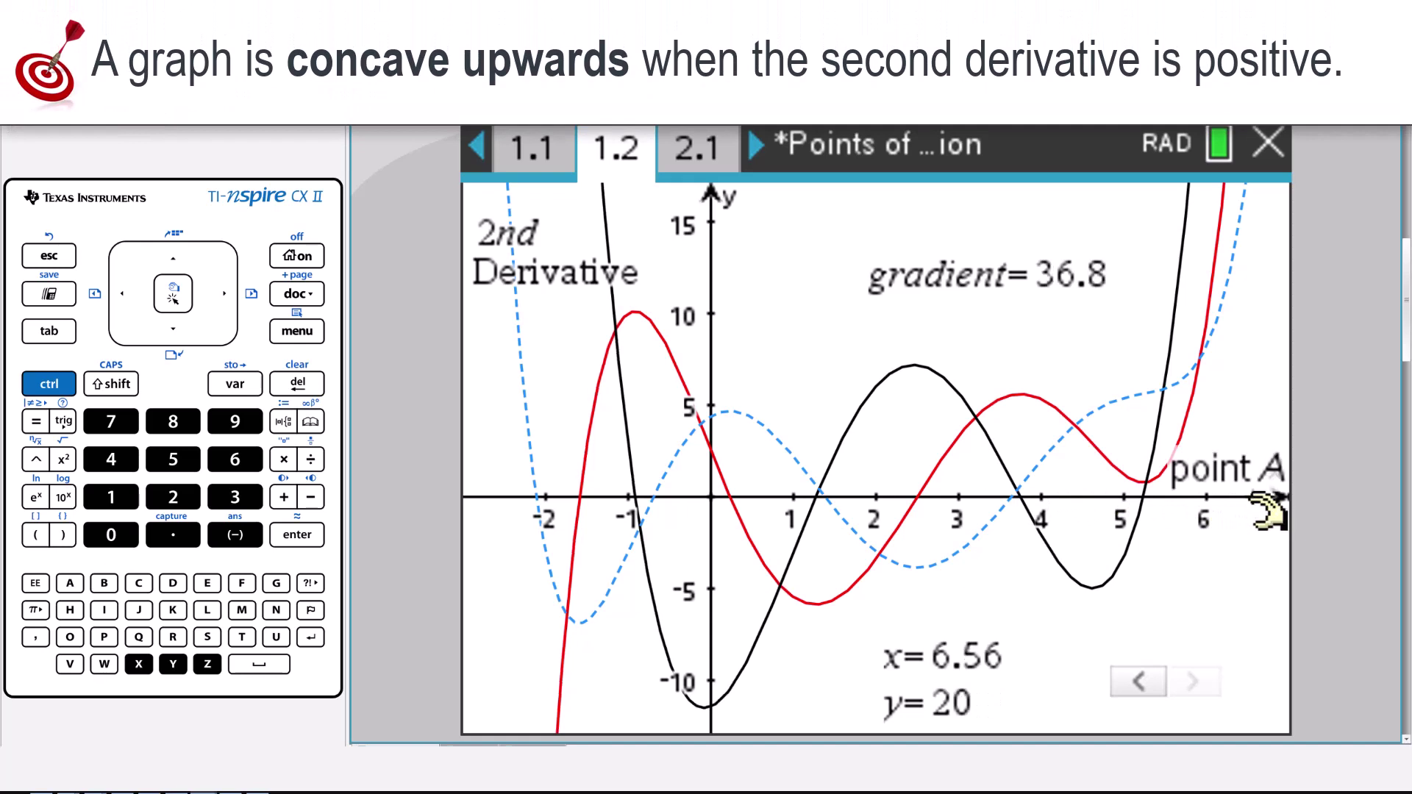
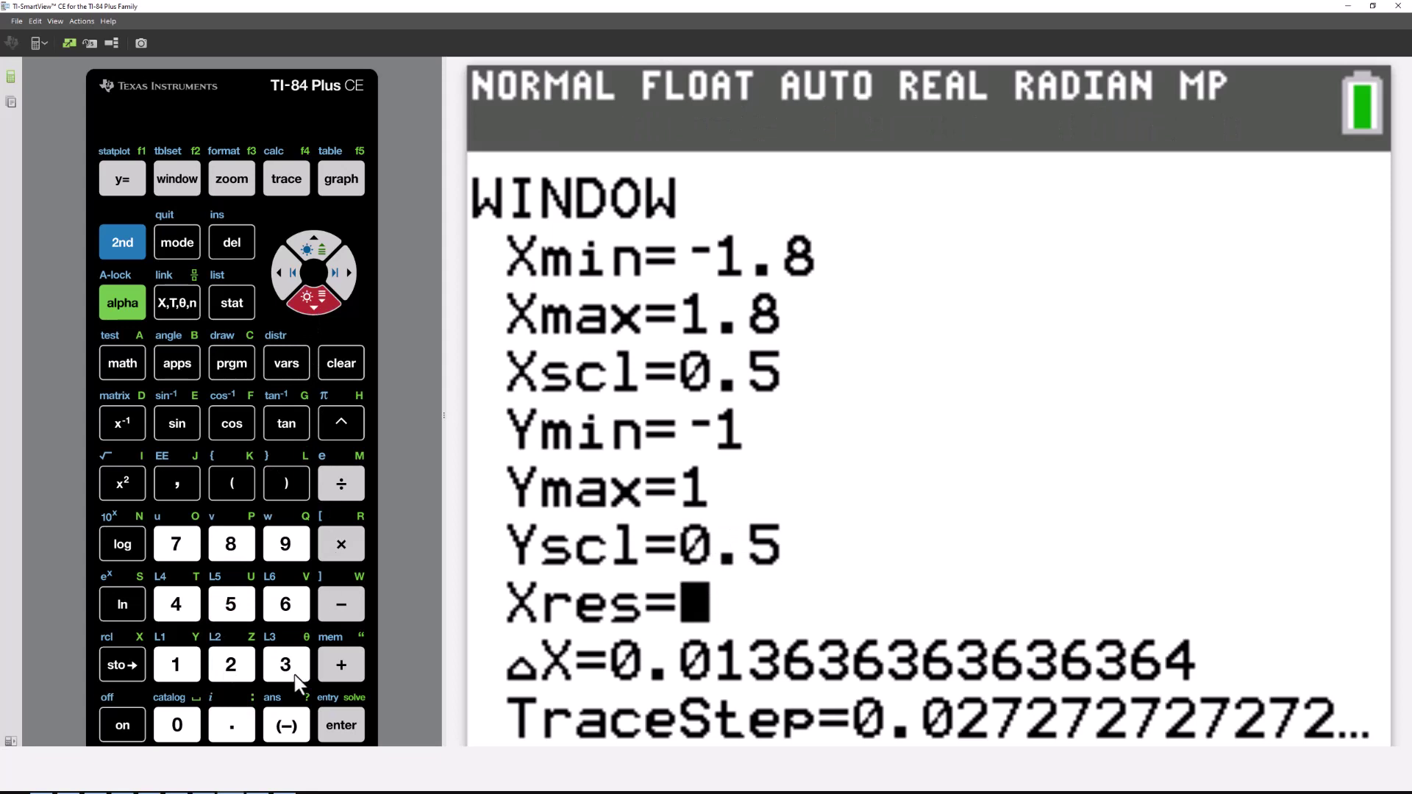
In TI-SmartView CE, set the window's Xres to 3 and graph Y1 = sin(X³)
text(3)
click(342, 185)
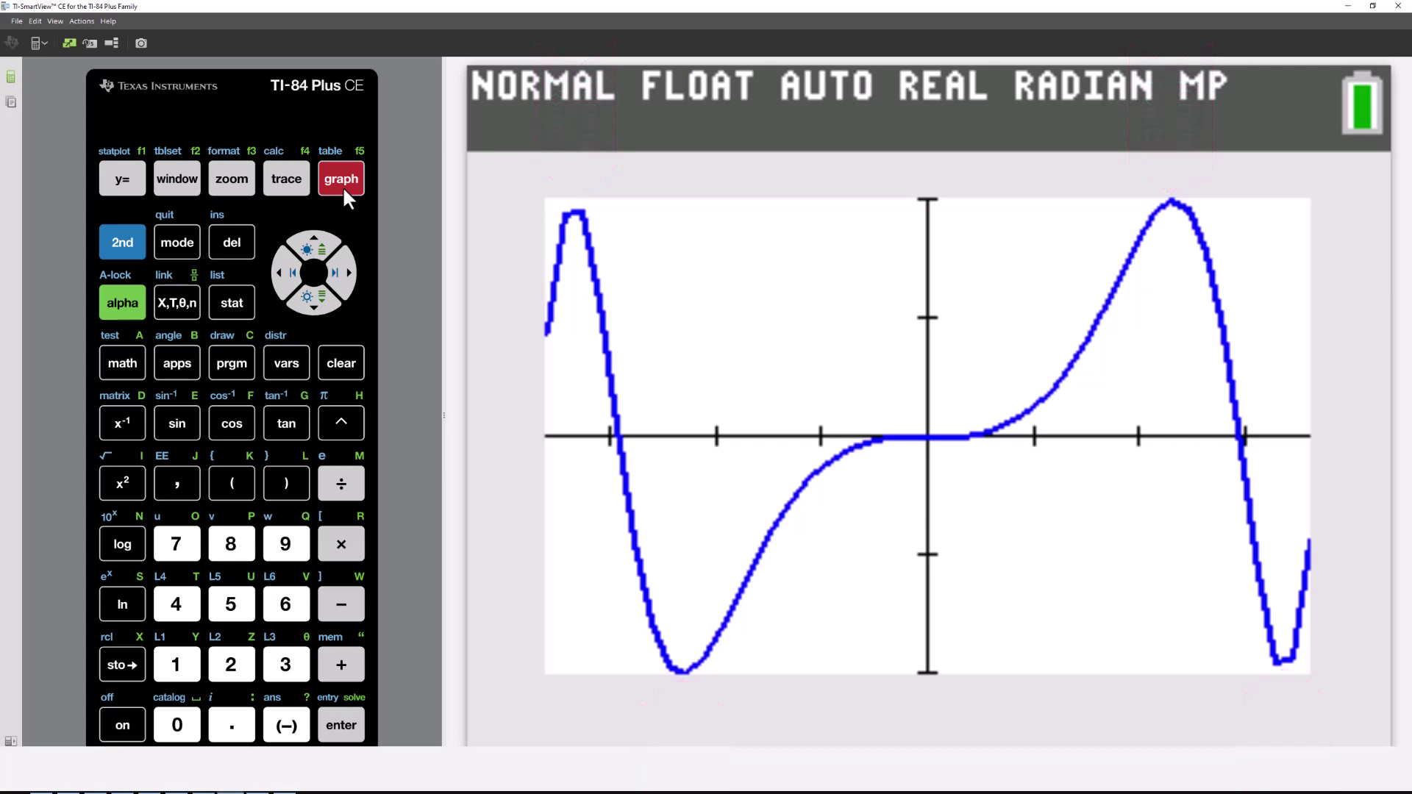
Define Y2 as the numerical derivative of Y1 with respect to X, evaluated at X = X
click(132, 175)
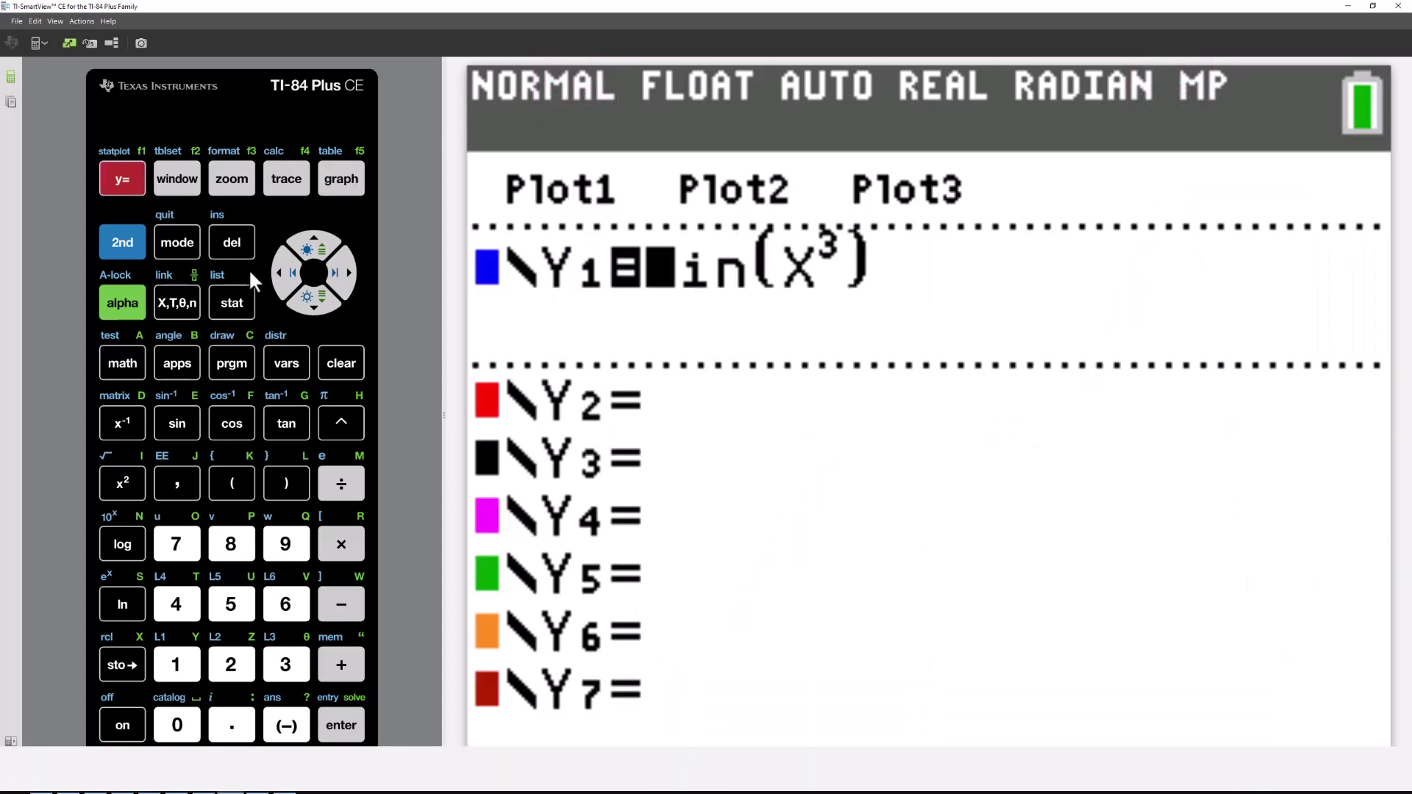
click(316, 309)
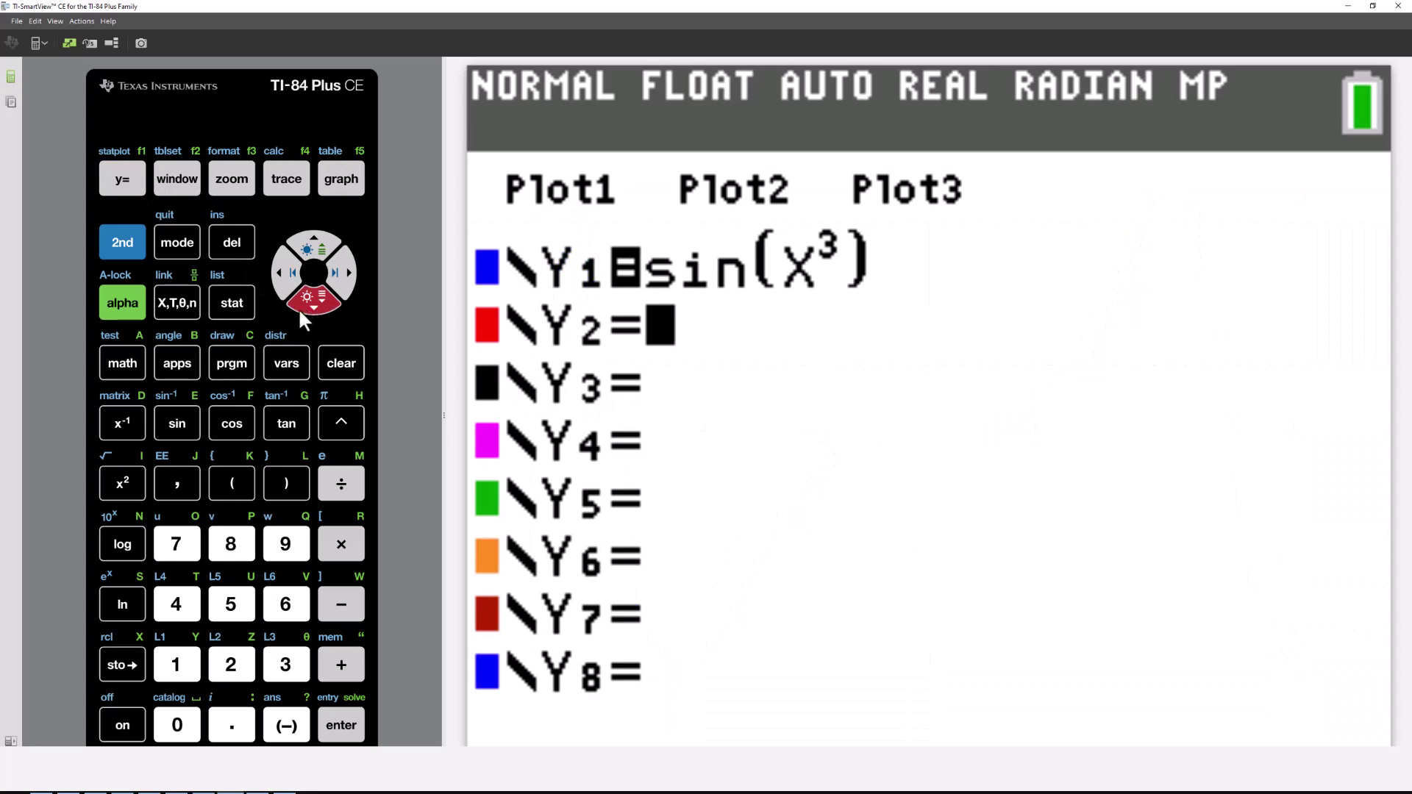
click(140, 368)
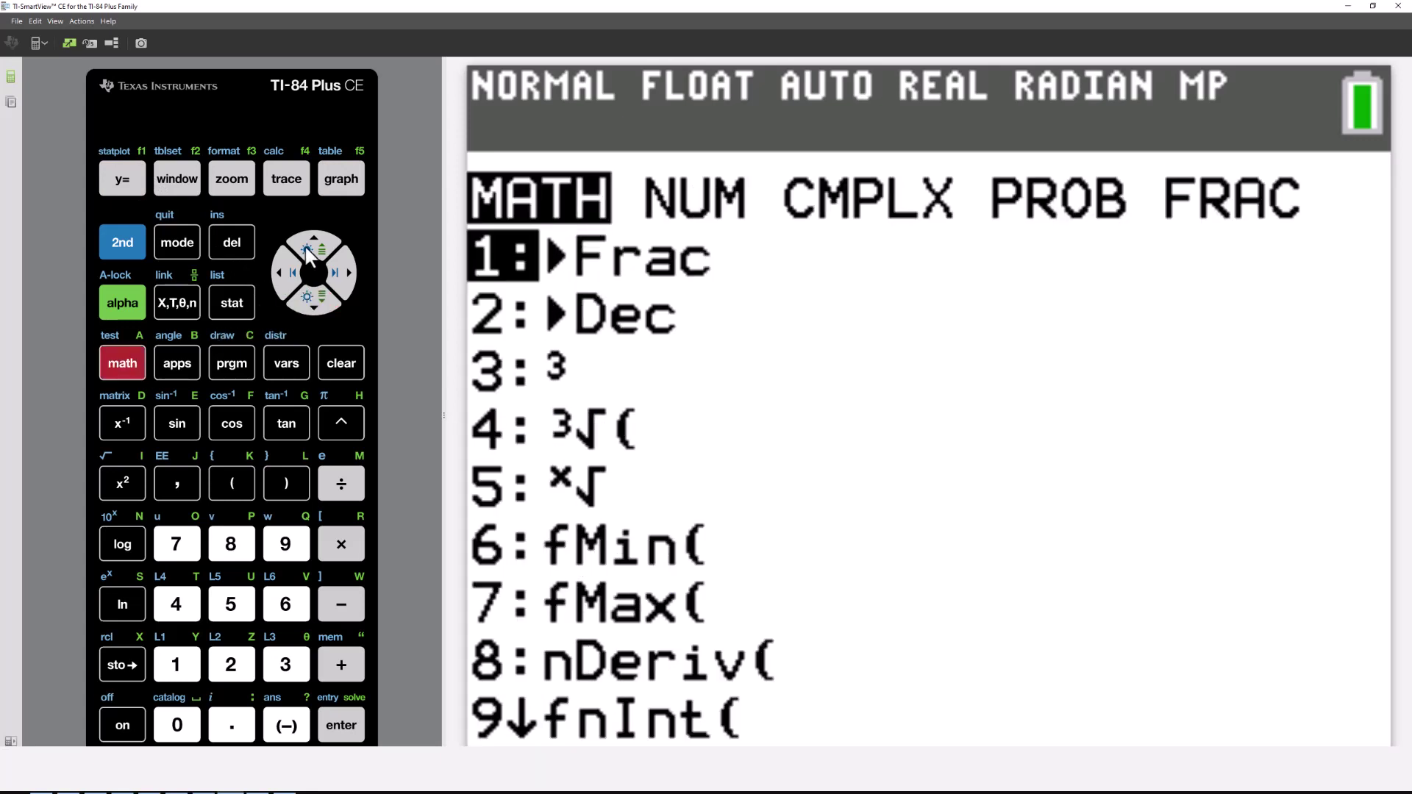
click(235, 543)
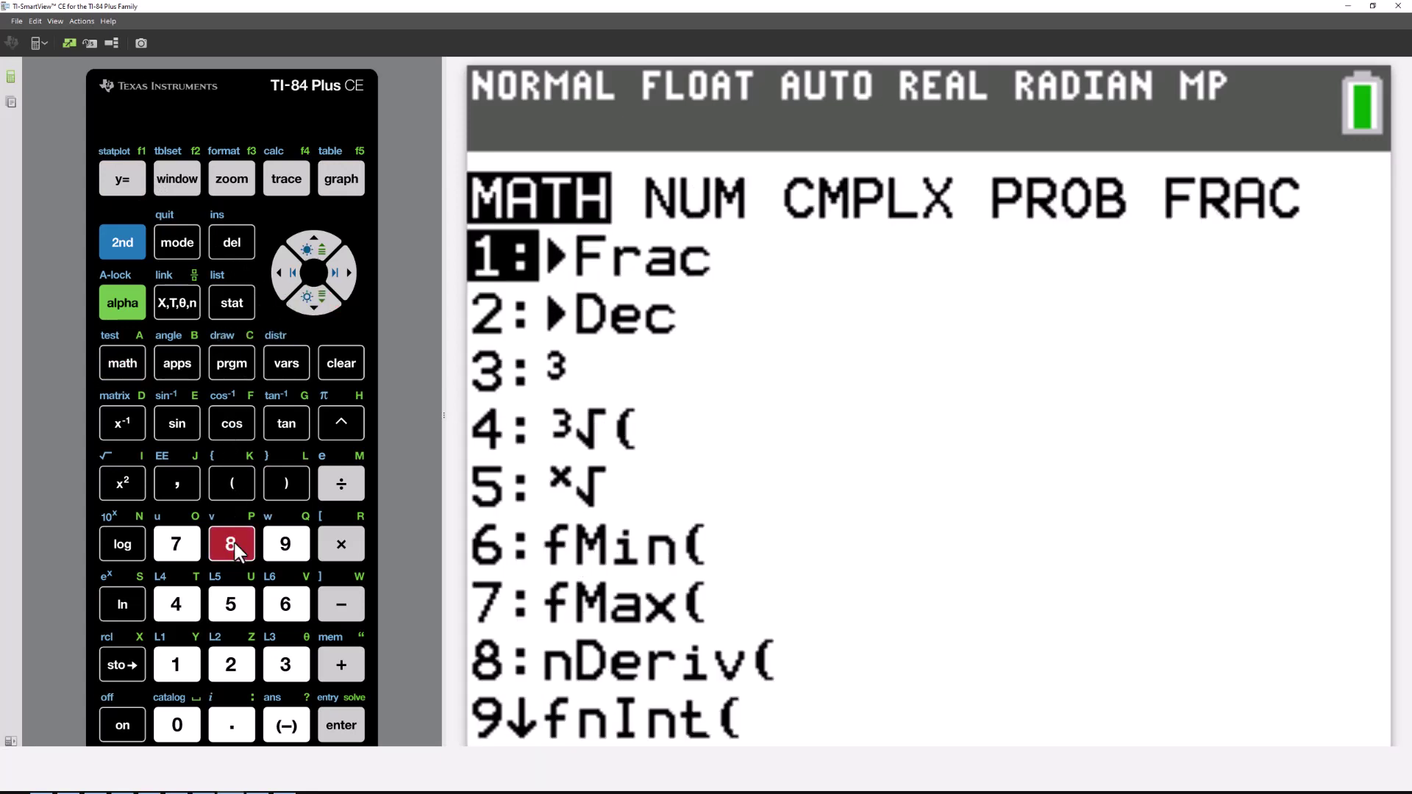
click(184, 301)
click(122, 306)
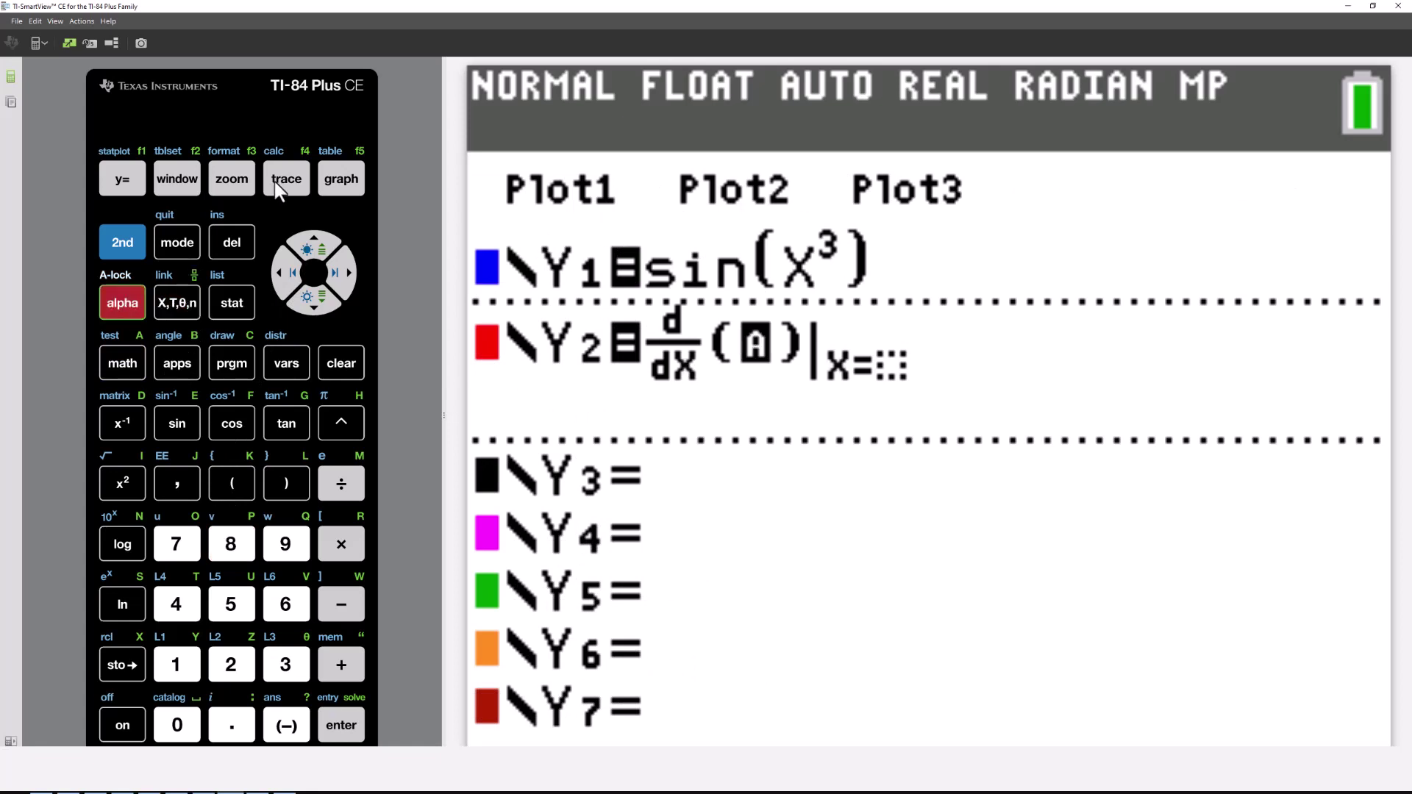
click(275, 181)
click(174, 666)
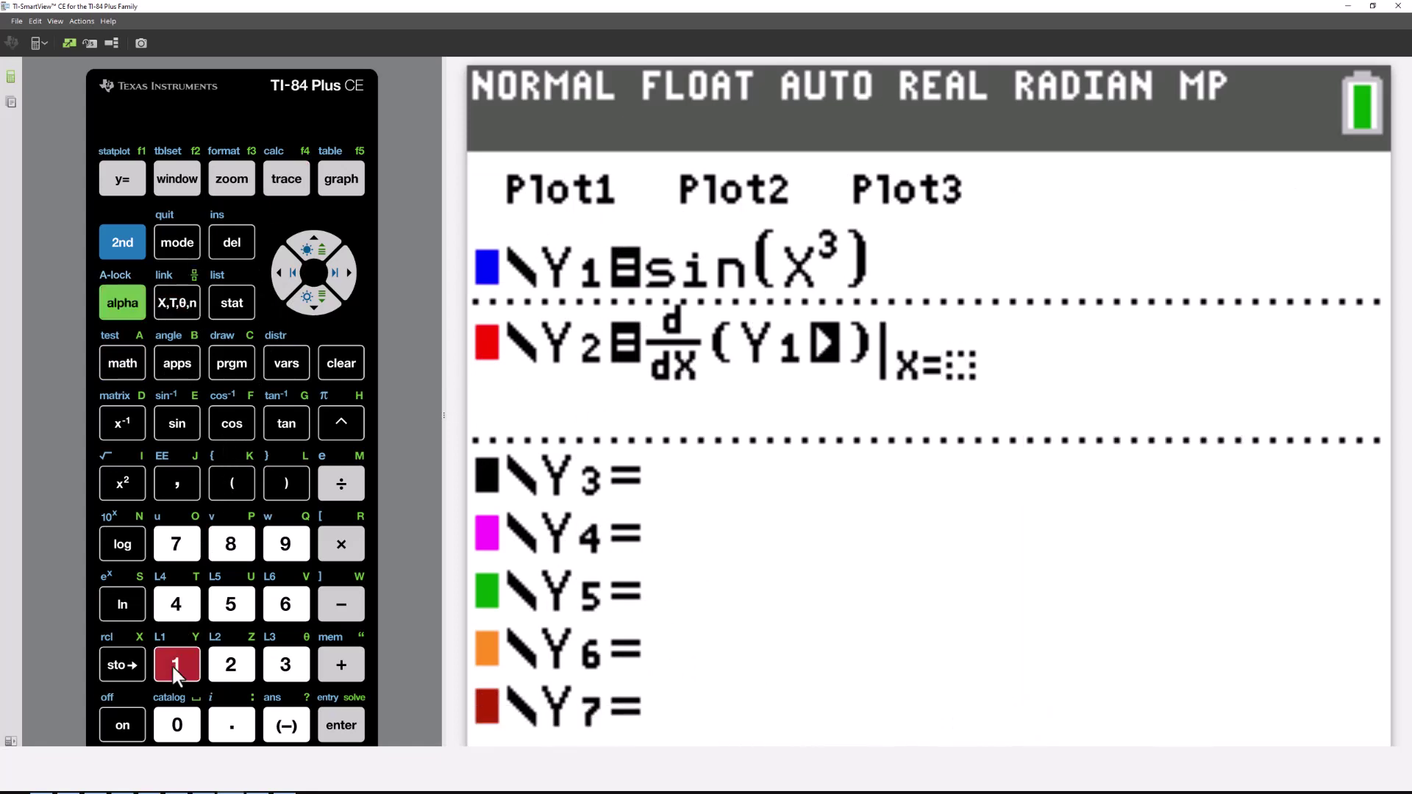
click(348, 274)
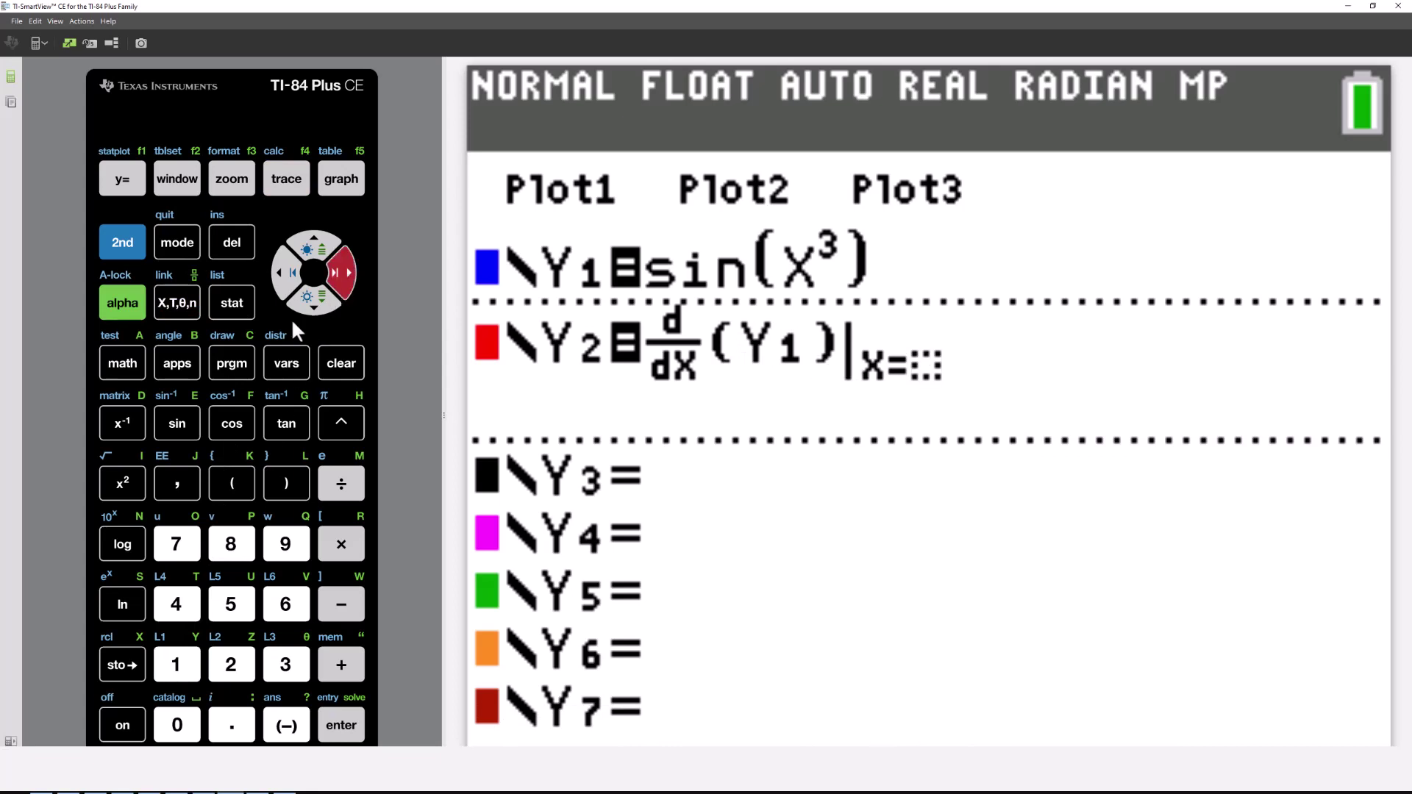
click(169, 304)
Set the graph window's Ymin to -6.5
click(175, 182)
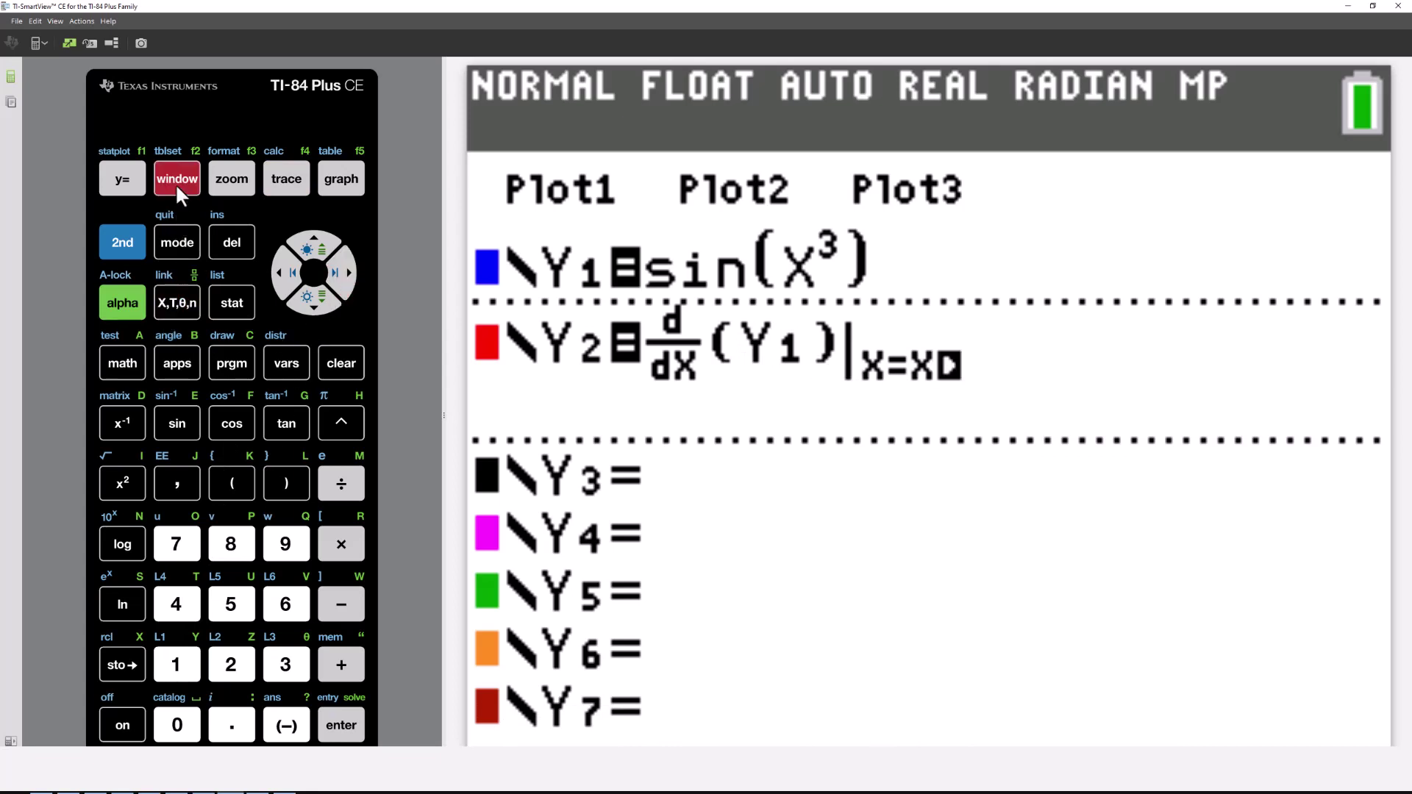
click(315, 305)
click(315, 304)
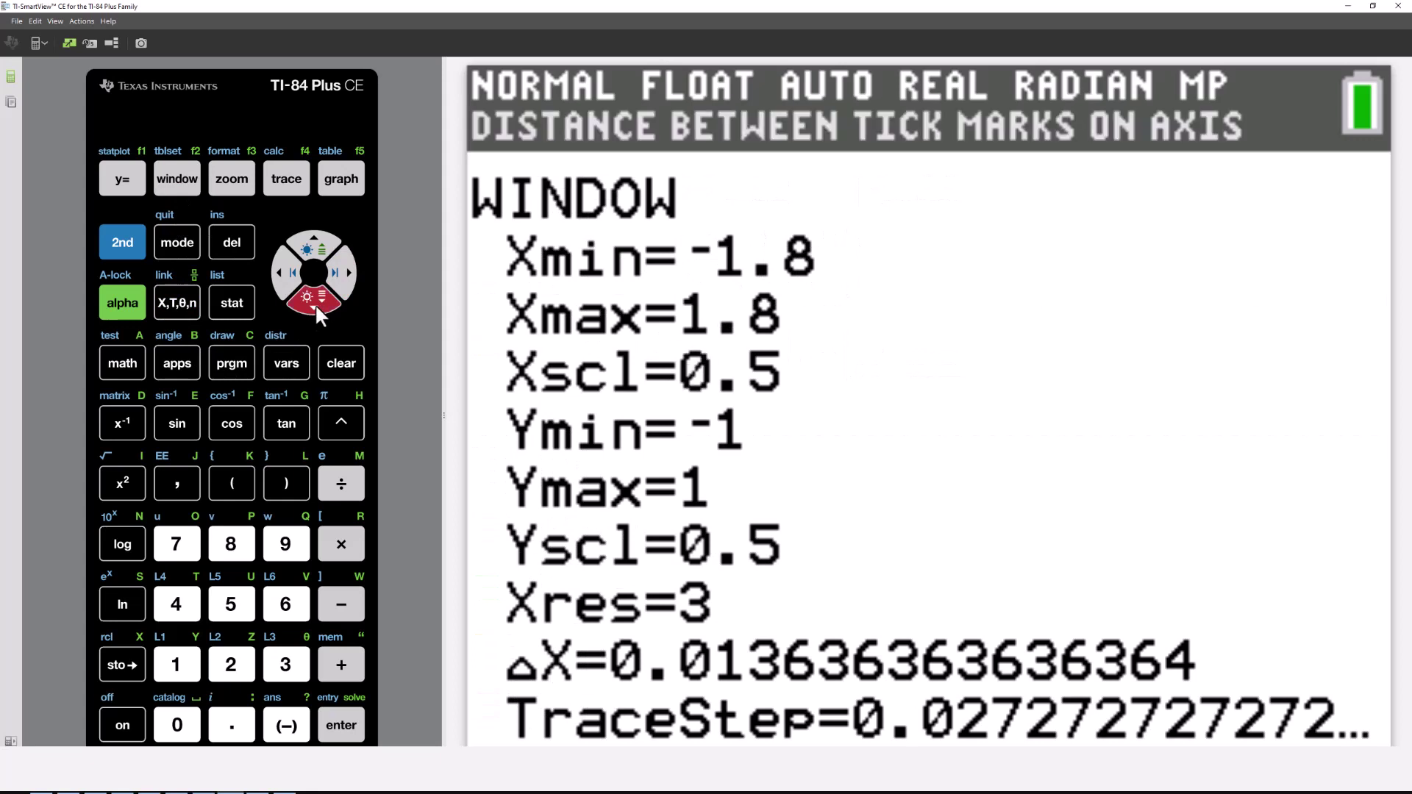
click(315, 303)
click(286, 727)
click(285, 604)
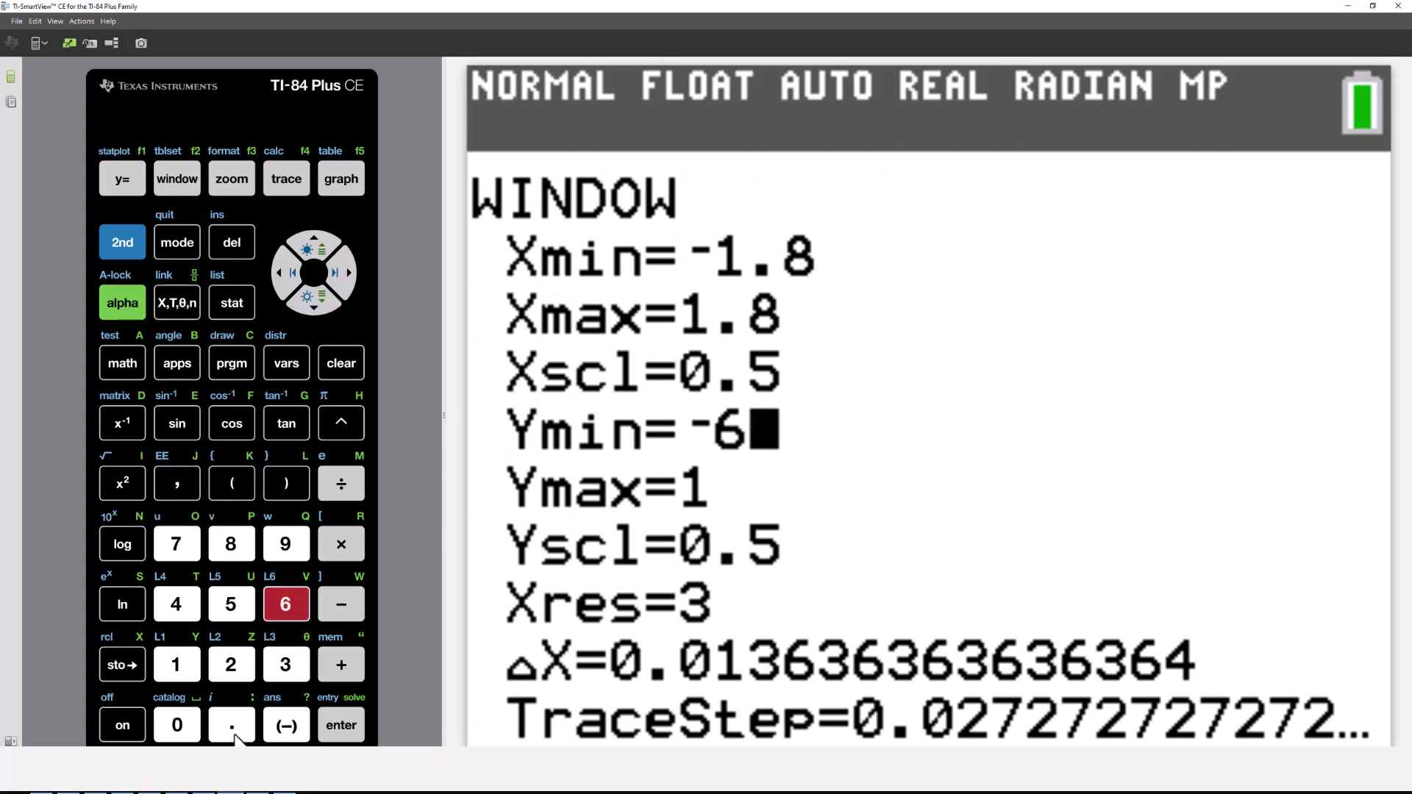
click(231, 725)
click(230, 604)
Set the graph window's Ymax to 6.5 and graph Y1 together with its derivative Y2
click(331, 312)
click(286, 604)
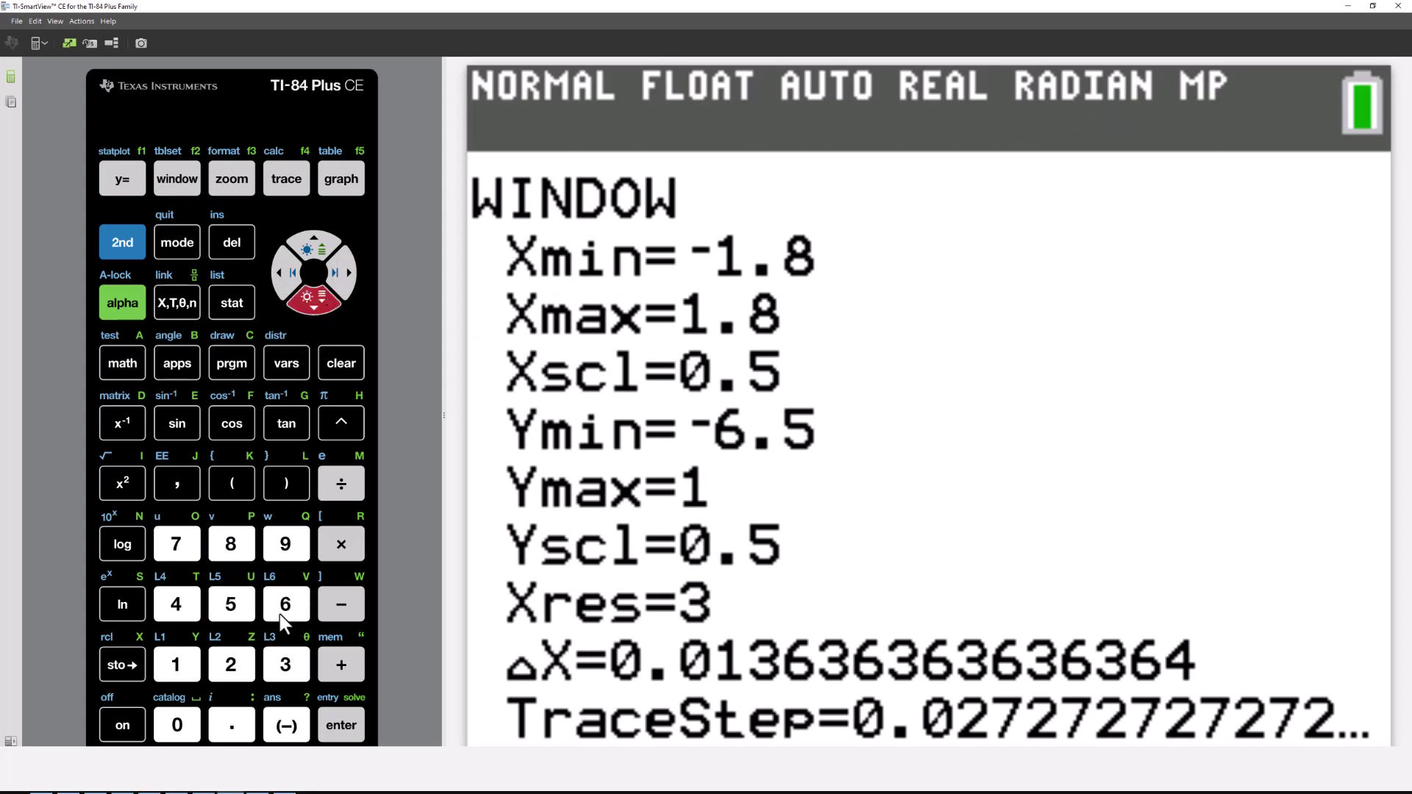
click(231, 725)
click(230, 604)
click(335, 177)
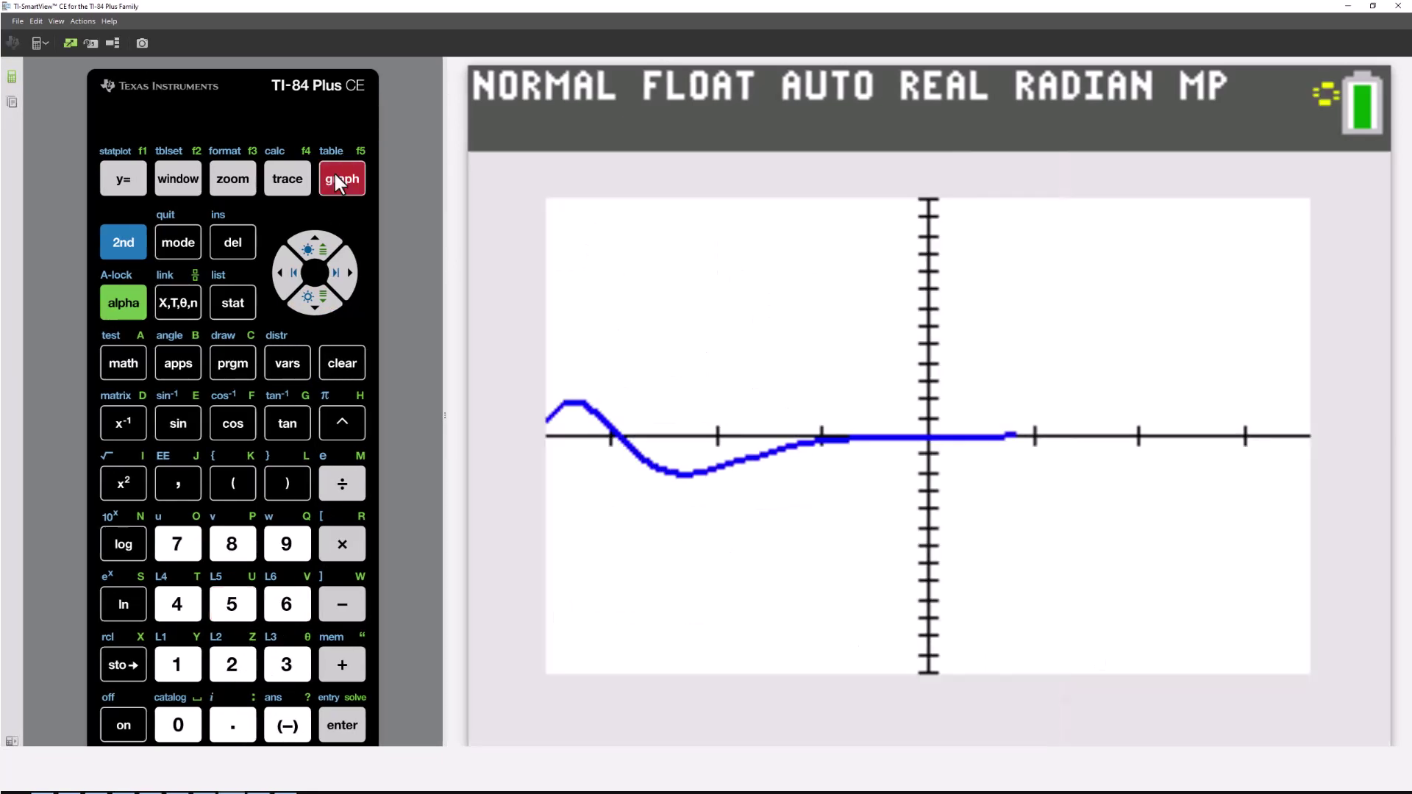